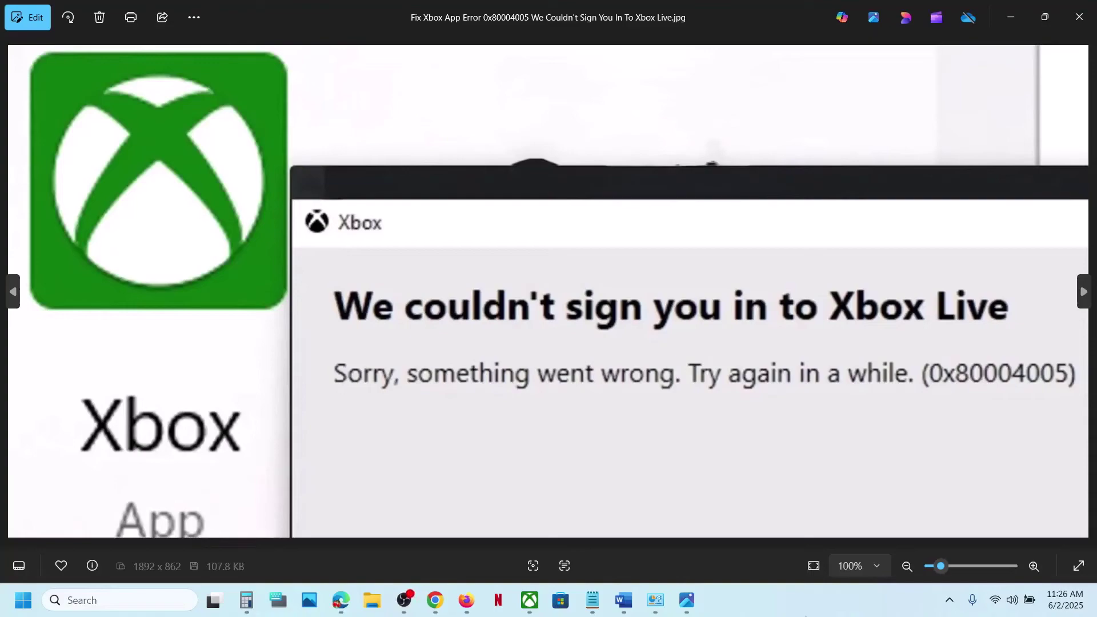
Bring up the Xbox app's Game Pass page, then recheck the 0x80004005 sign-in error screenshot
click(529, 600)
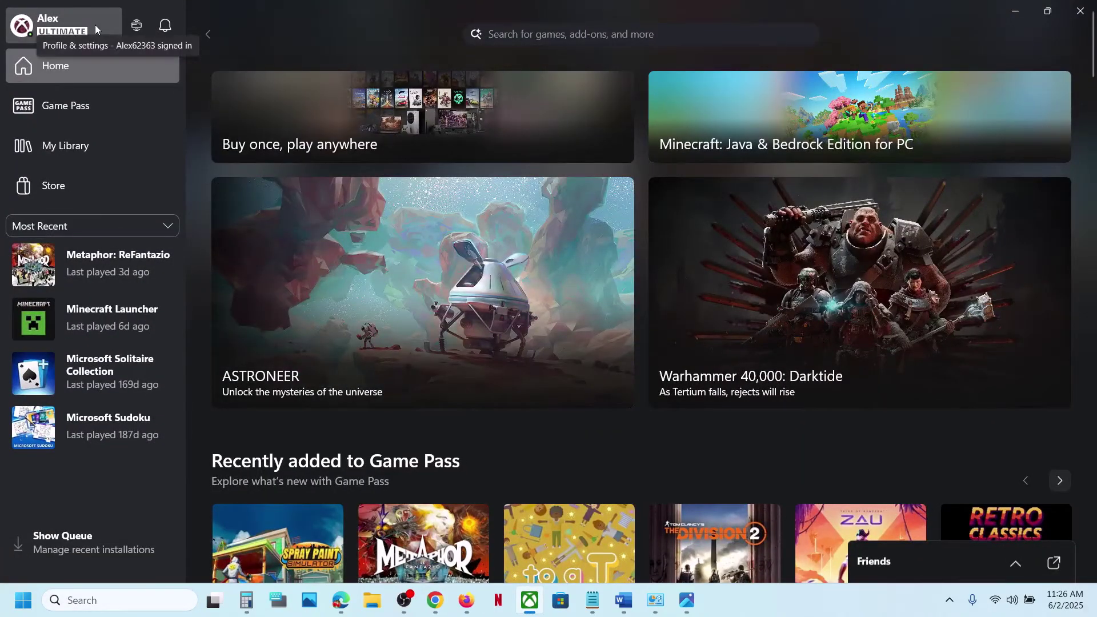
click(695, 588)
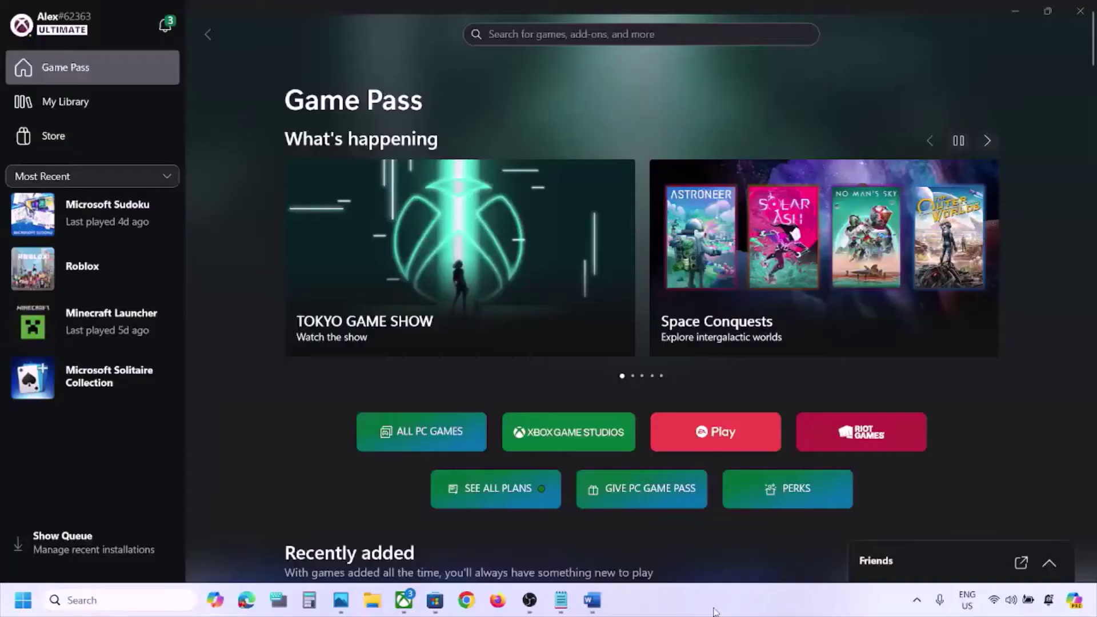
Copy the xbox-live-status link from Word's 'Check for outage' notes and load it in Chrome
click(593, 600)
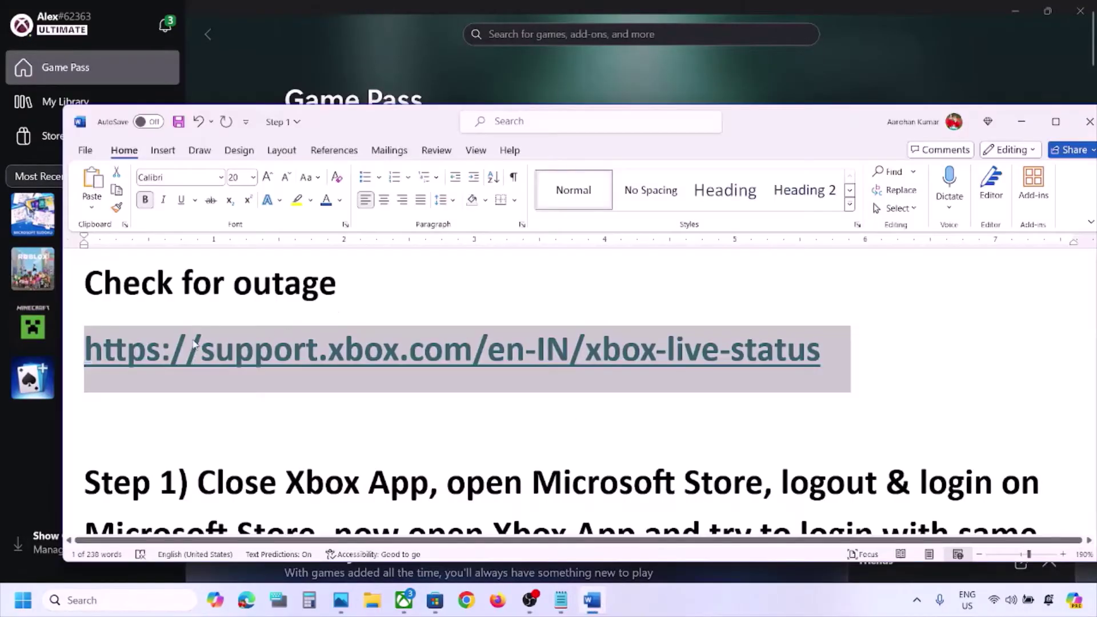
drag(97, 283, 400, 283)
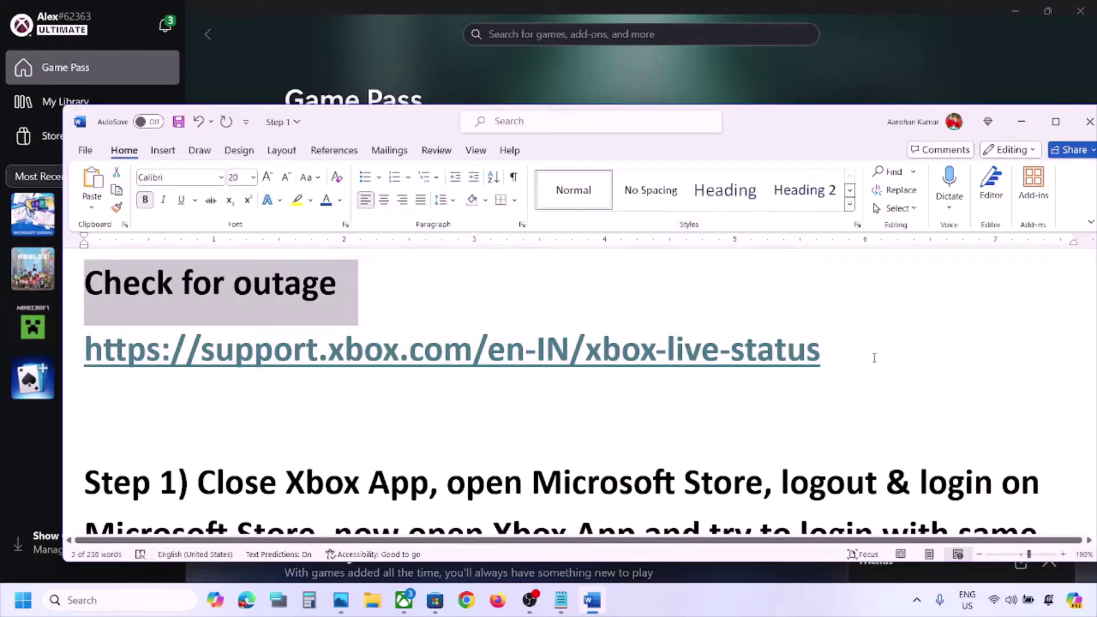
drag(829, 349, 217, 370)
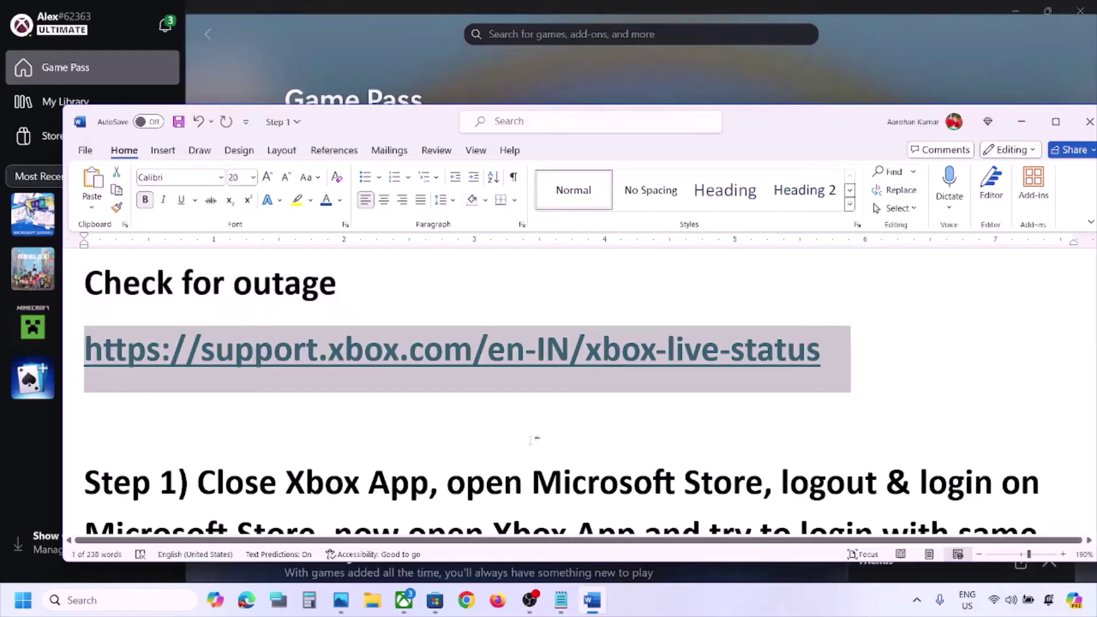
key(ctrl+c)
click(467, 600)
key(ctrl+v)
key(Return)
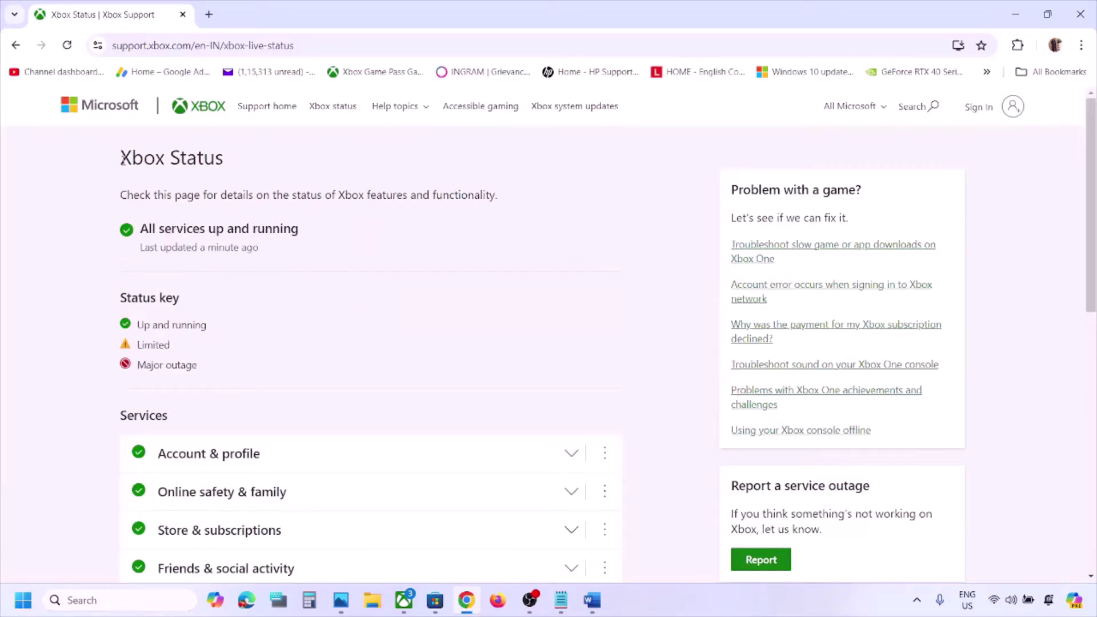
Review the Xbox Status heading and the status key entries on the page
drag(122, 161, 232, 164)
drag(145, 228, 320, 228)
scroll(320, 229, down, 5)
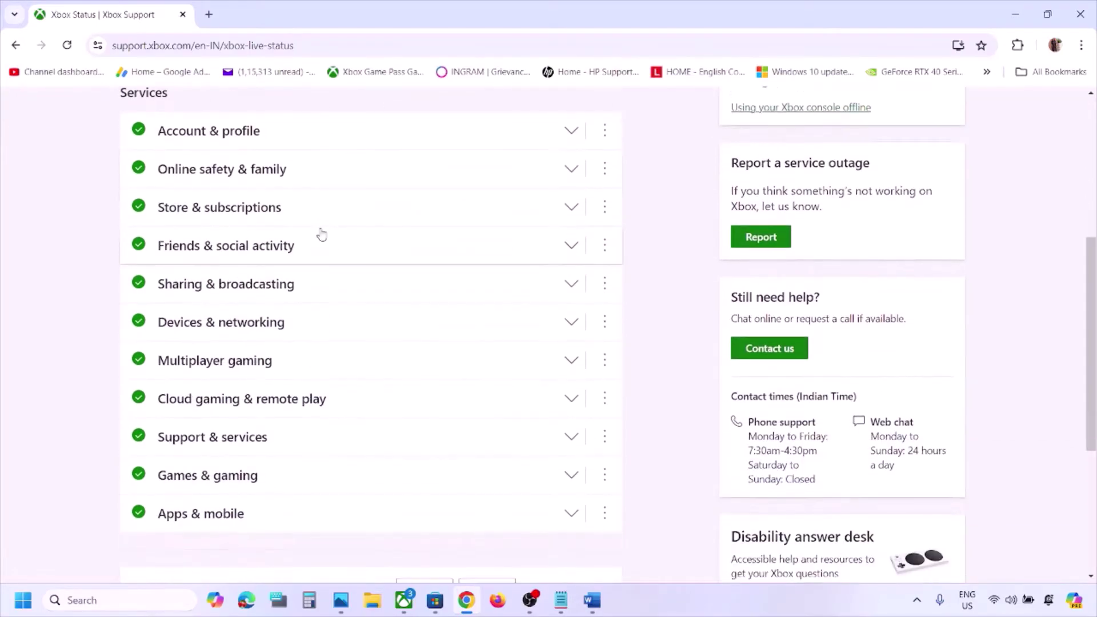
scroll(321, 235, up, 2)
scroll(187, 349, down, 1)
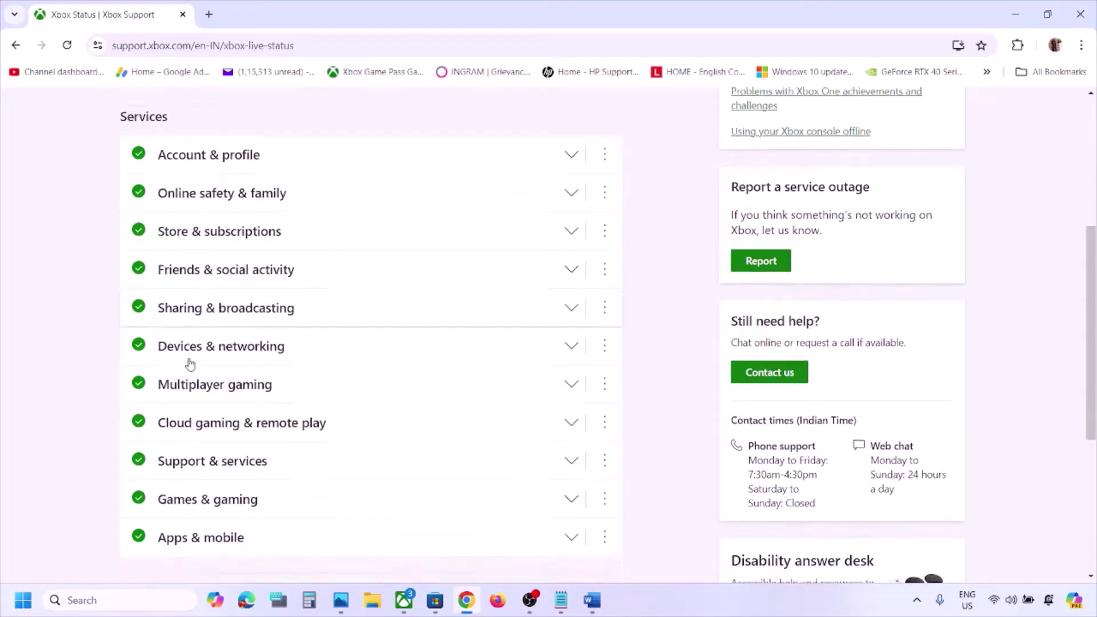
scroll(202, 473, up, 4)
scroll(201, 473, up, 1)
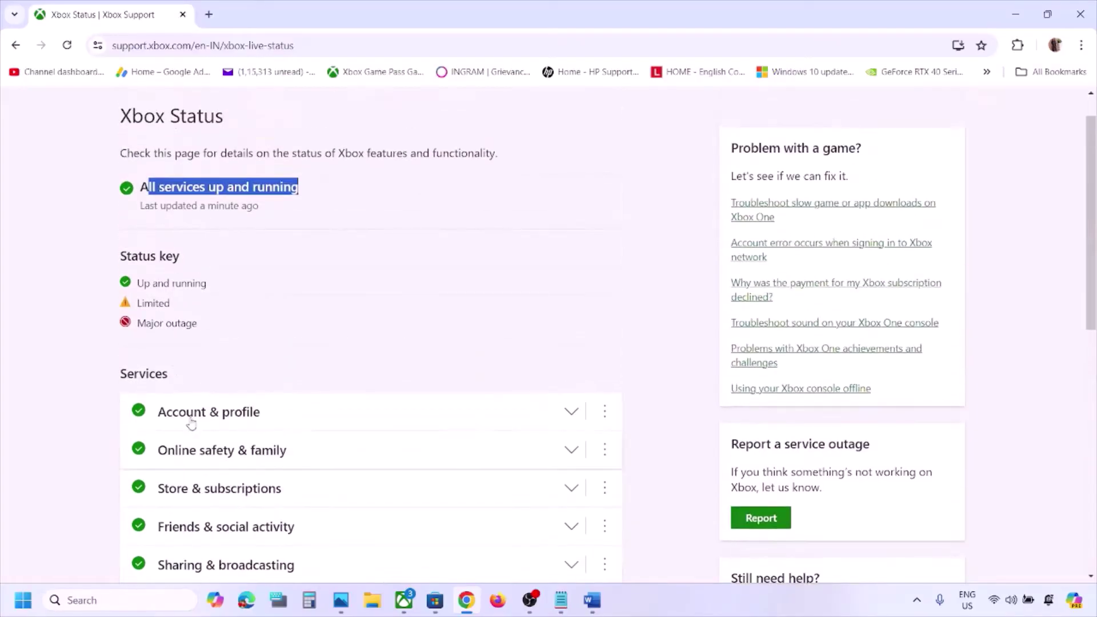
drag(138, 303, 183, 305)
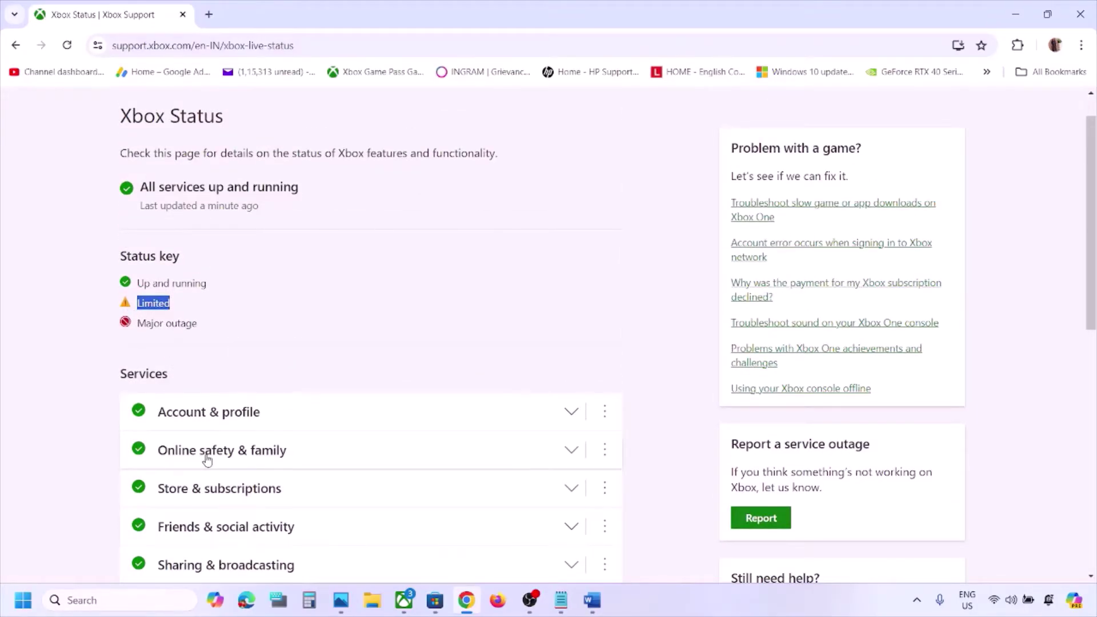
scroll(211, 461, down, 3)
scroll(213, 449, up, 2)
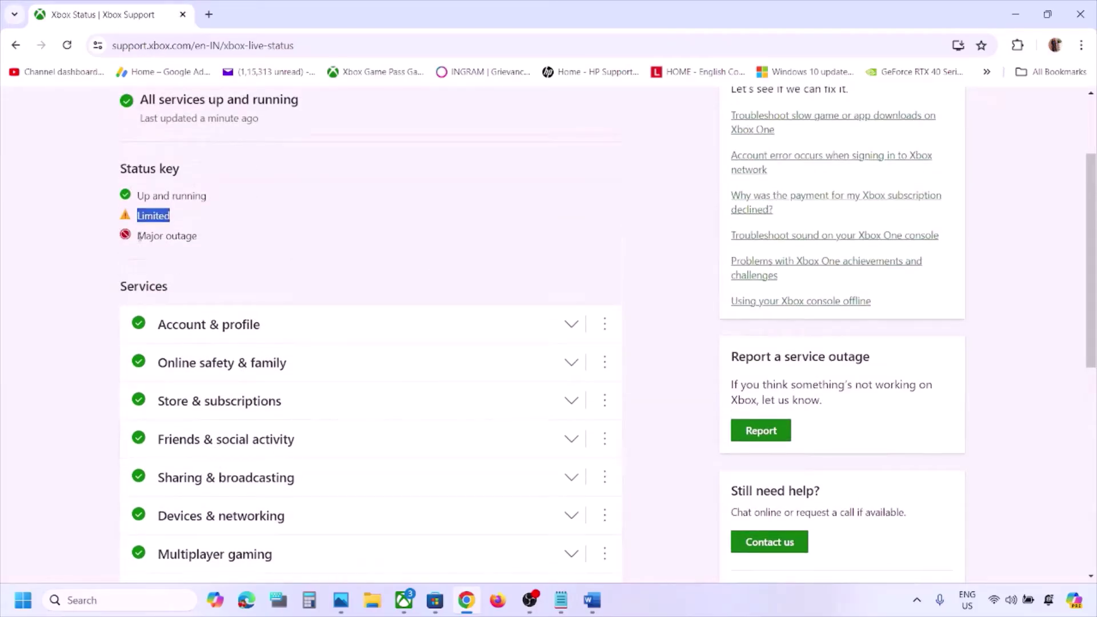
Check the Major outage key and the 'All services up and running' line, then return to Word
drag(137, 236, 202, 238)
scroll(228, 239, down, 2)
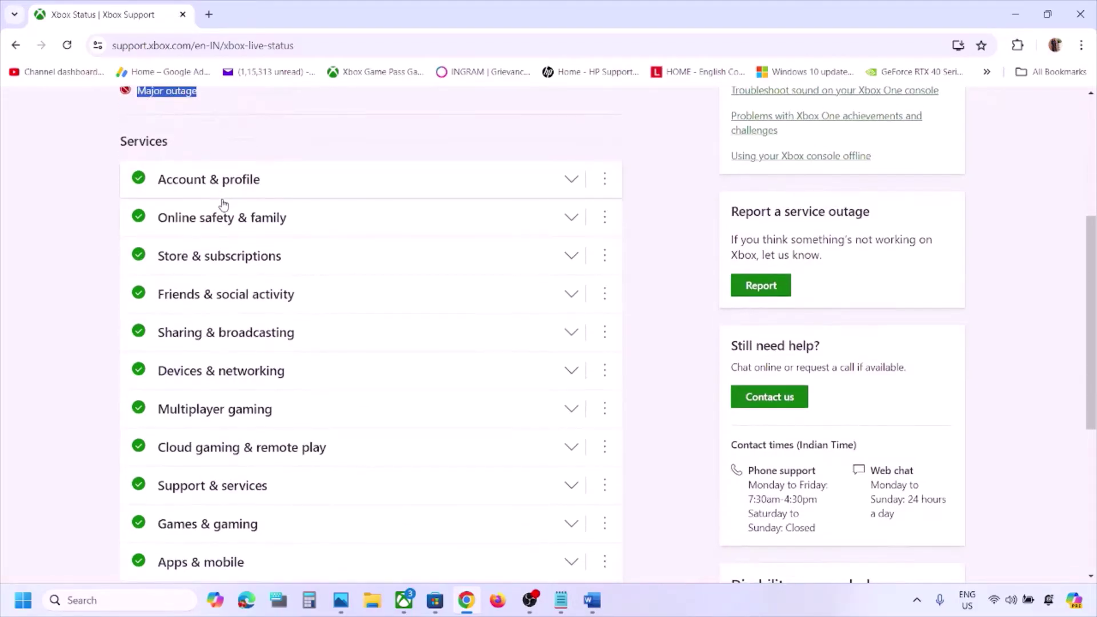
scroll(265, 313, up, 4)
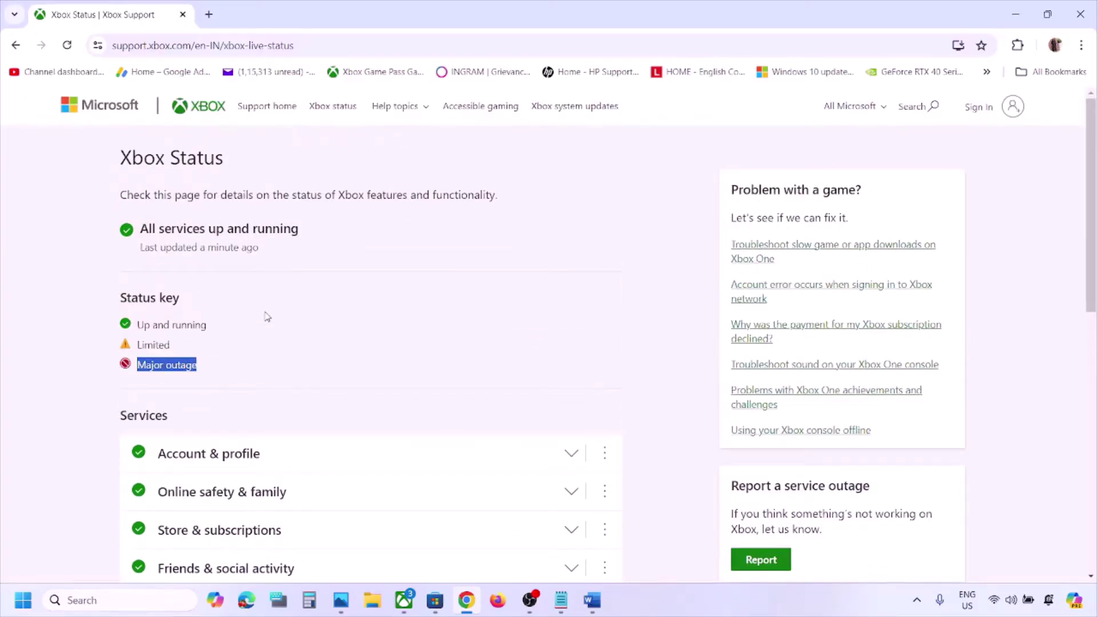
scroll(267, 316, down, 4)
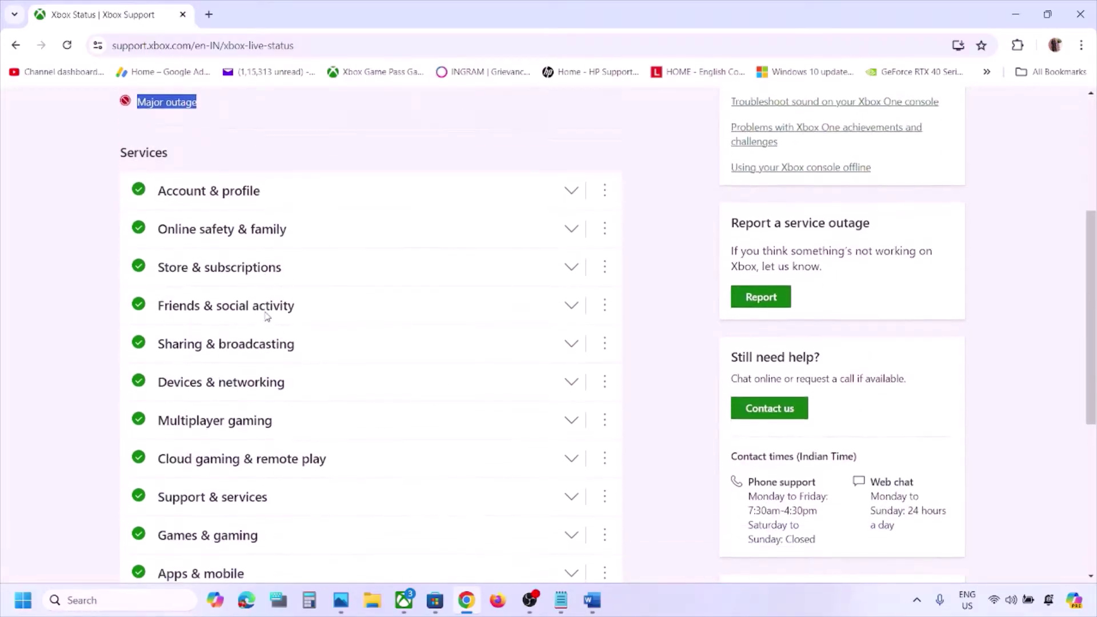
scroll(266, 317, down, 1)
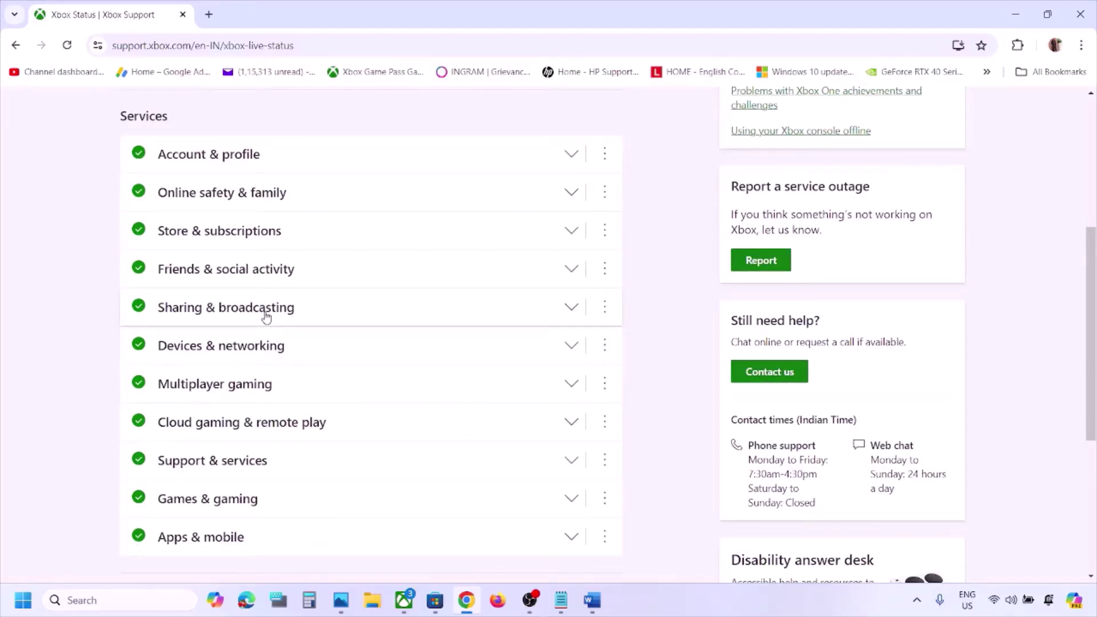
scroll(266, 316, up, 5)
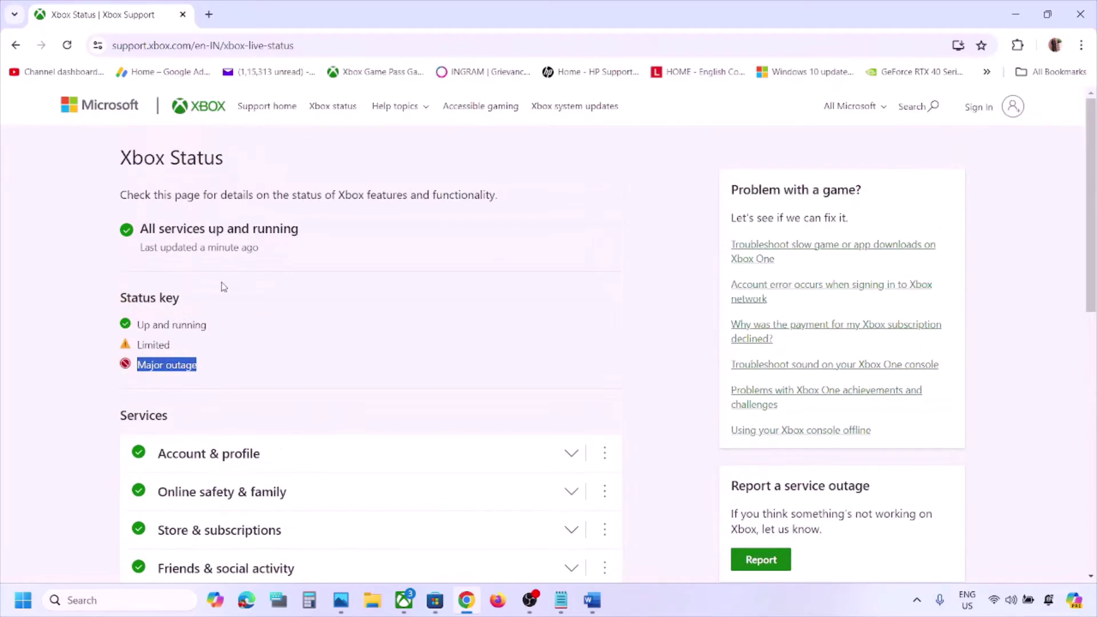
drag(147, 232, 327, 230)
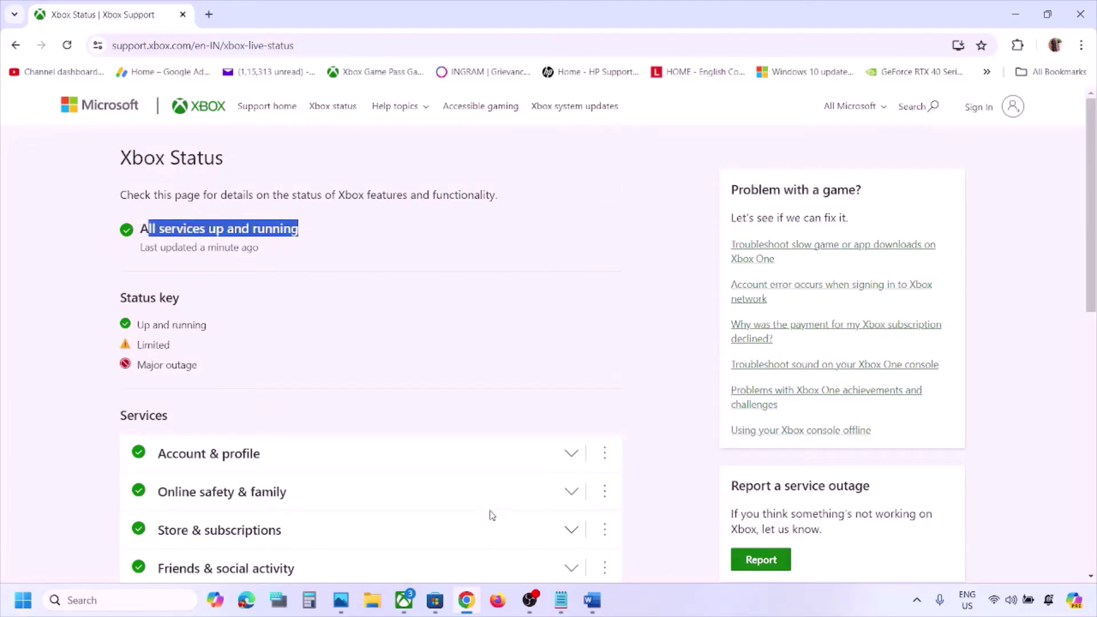
click(593, 601)
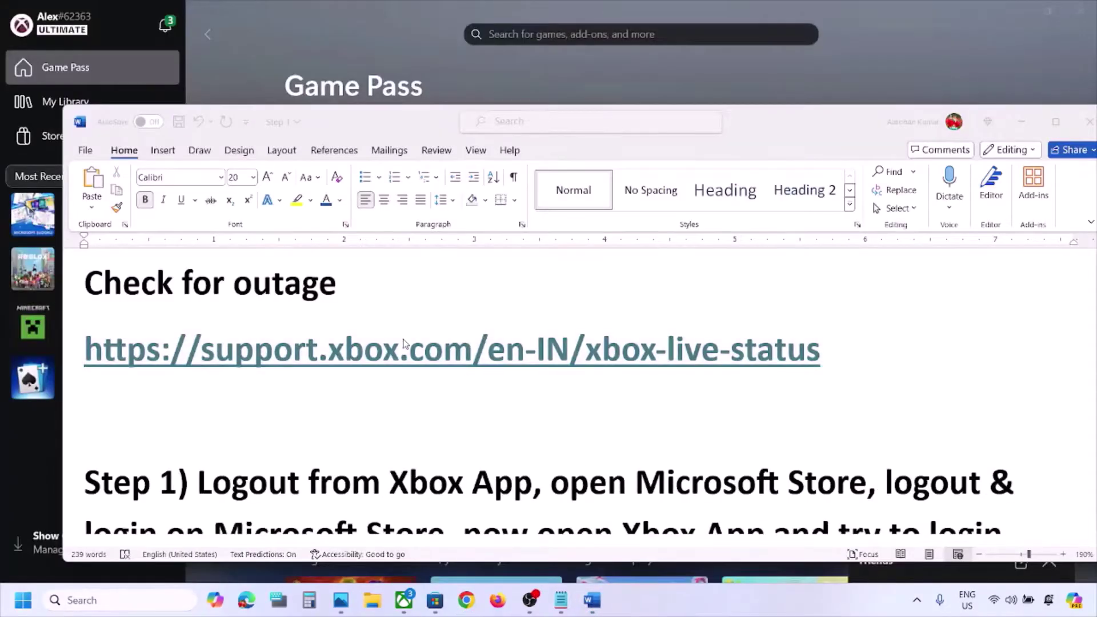
Follow Word's Step 1 'Logout from Xbox App' by signing out from the Xbox profile menu
scroll(404, 343, down, 3)
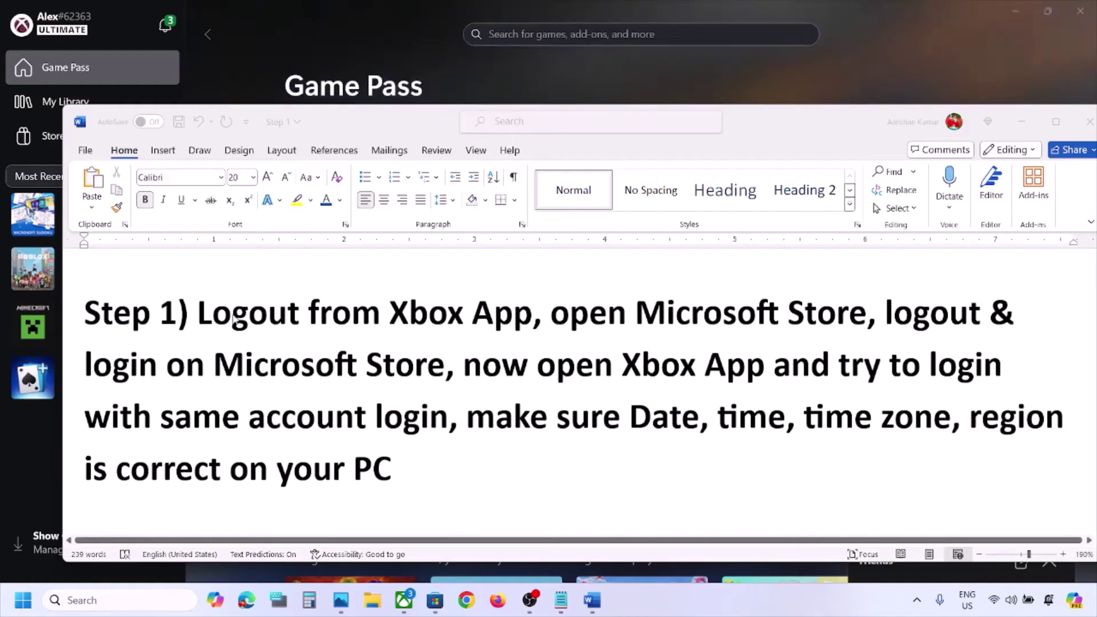
click(326, 63)
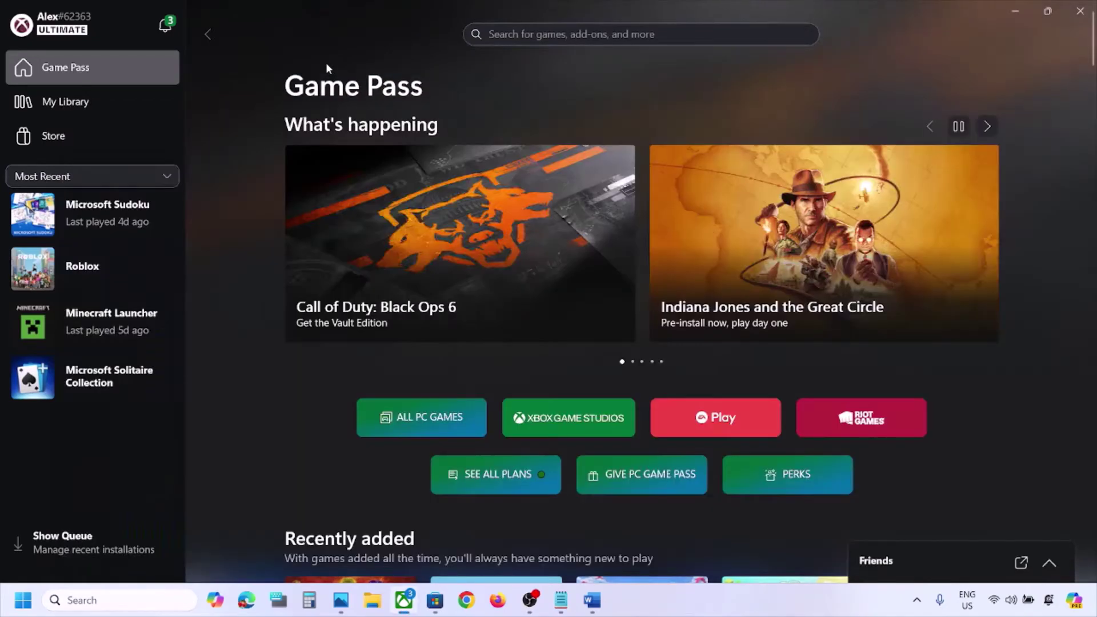
click(76, 31)
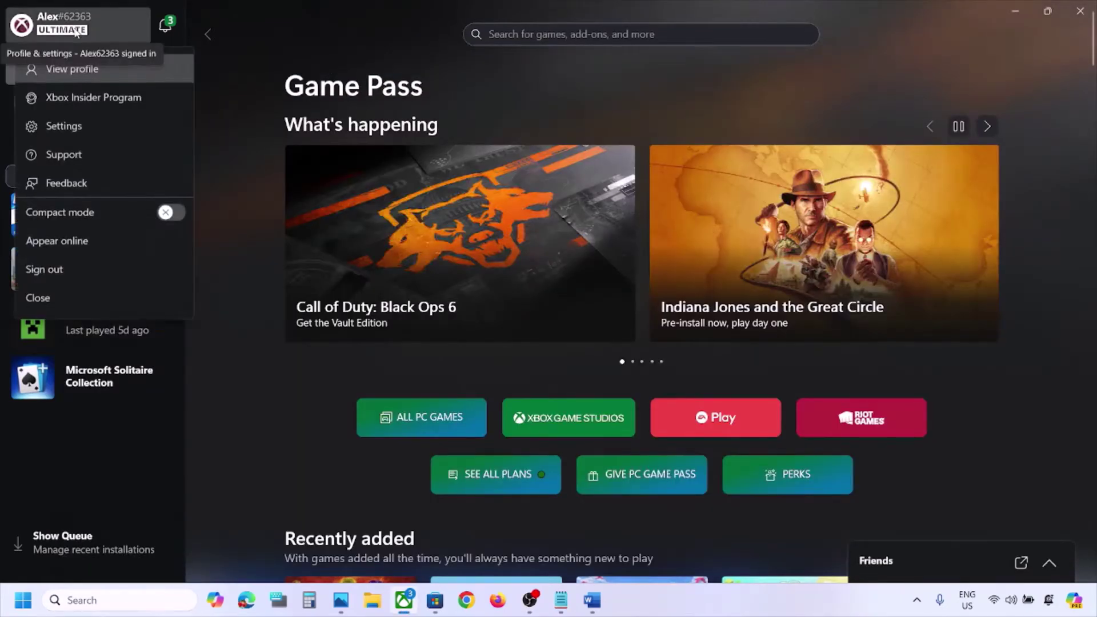
click(58, 267)
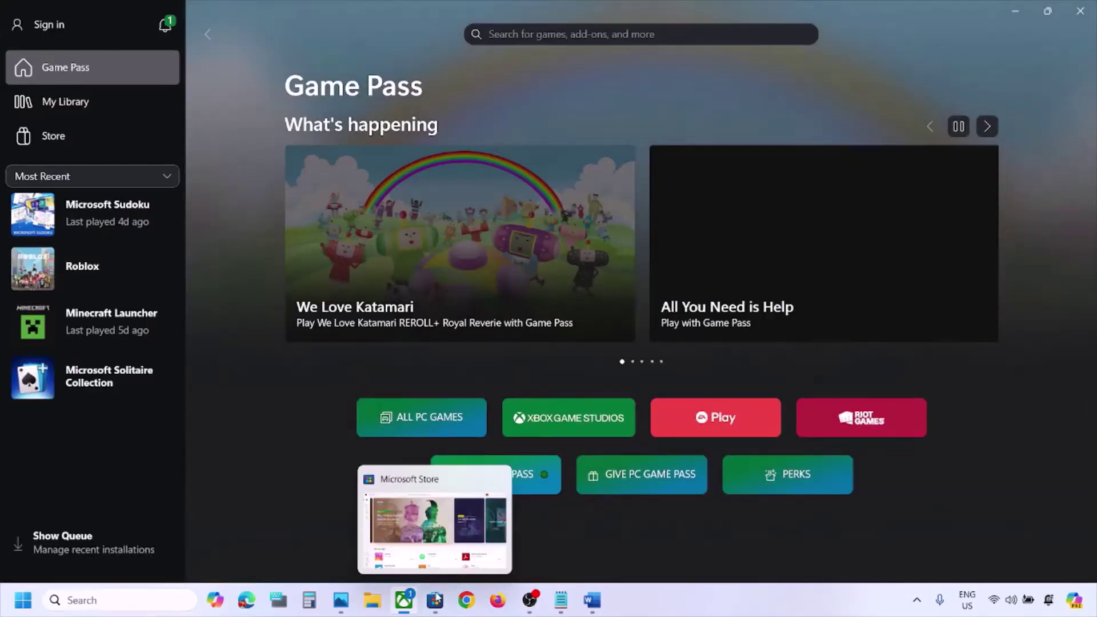
Quit the Xbox app completely from its hidden tray icon
click(436, 600)
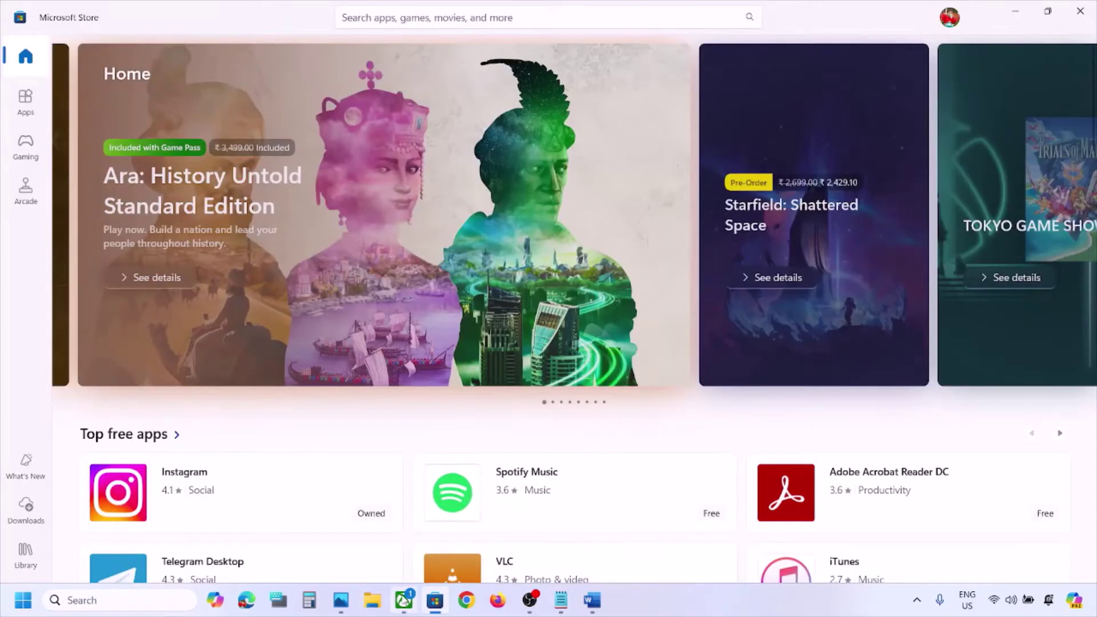
click(404, 600)
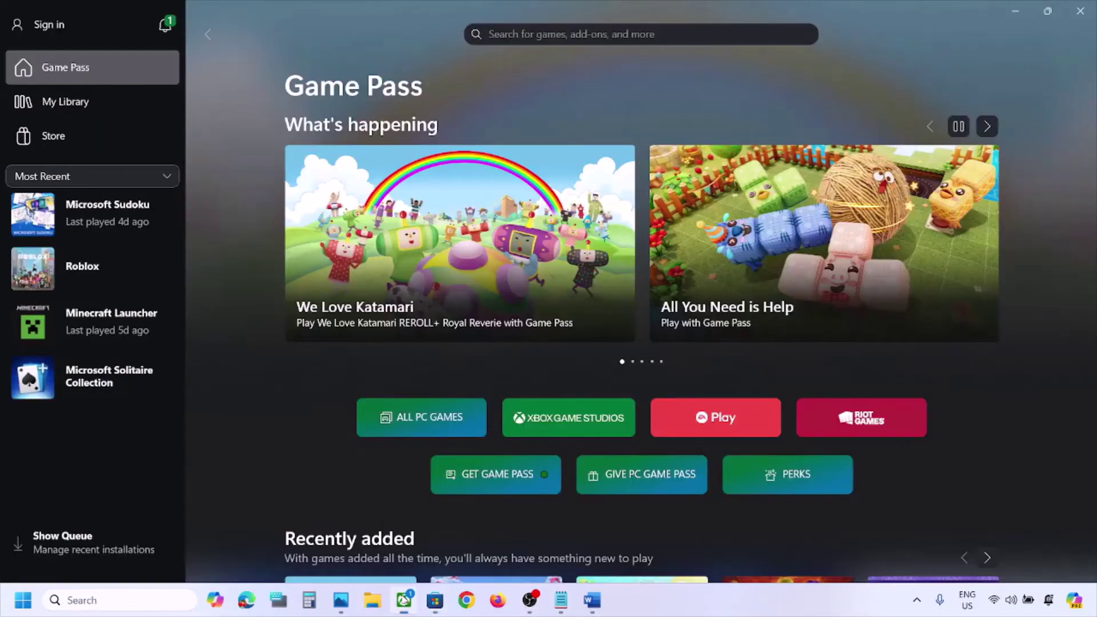
click(918, 601)
right_click(861, 529)
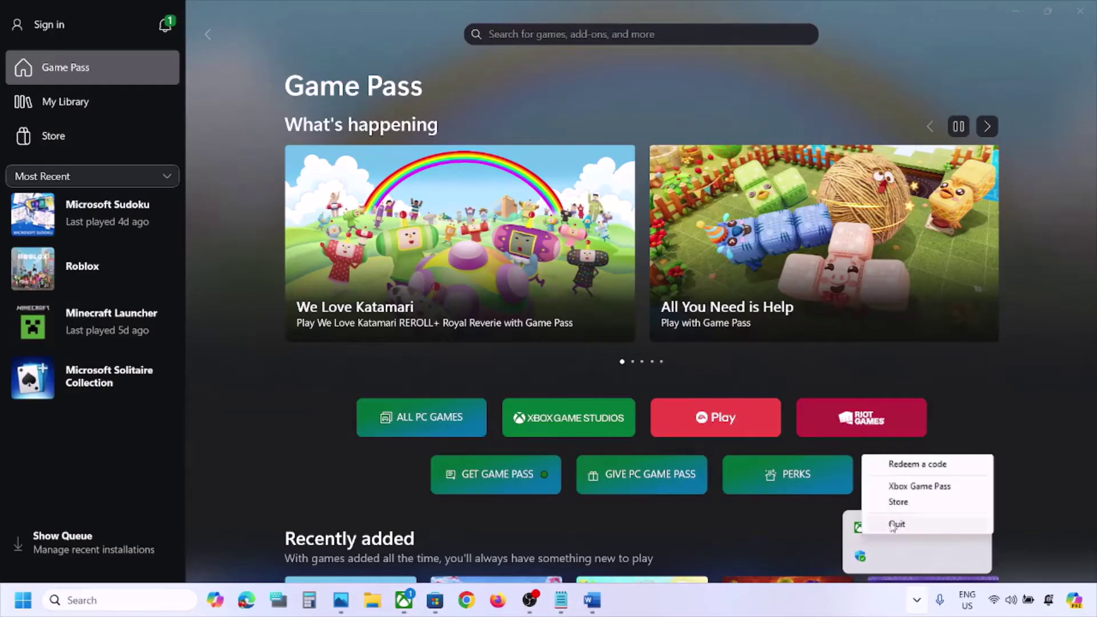
click(897, 521)
Sign out of Microsoft Store and back in with the same account via PIN, then relaunch Xbox
click(433, 608)
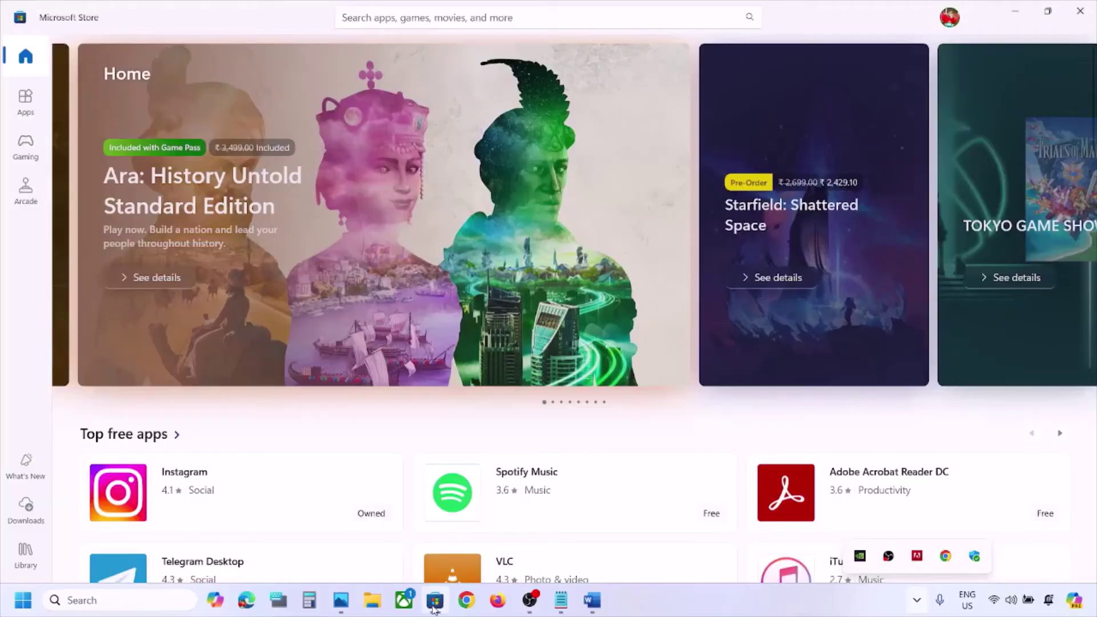
click(951, 18)
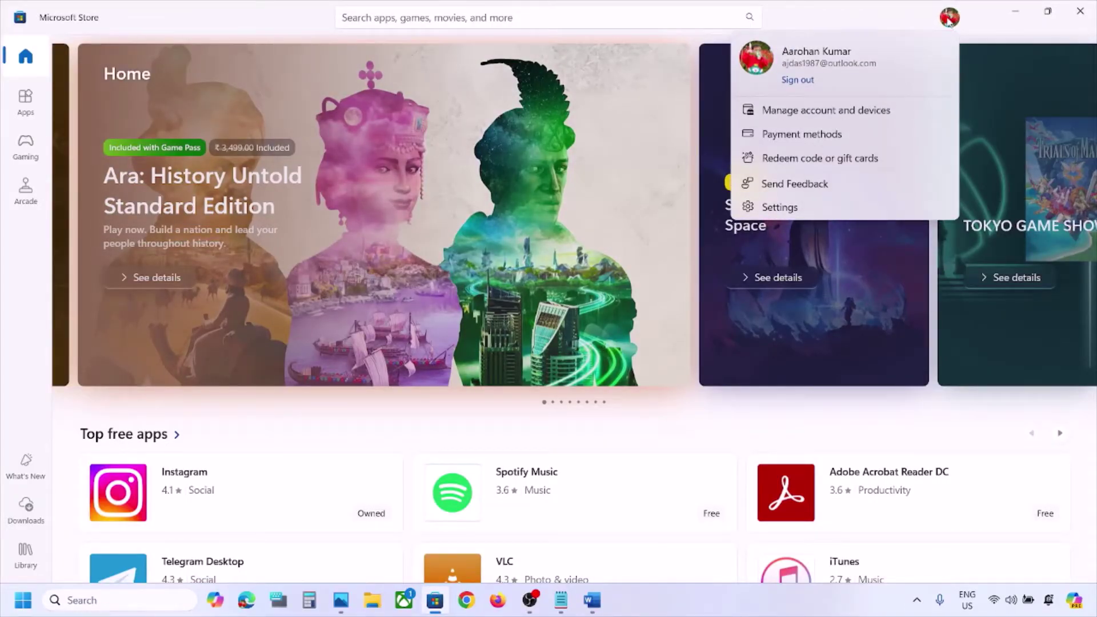
click(795, 82)
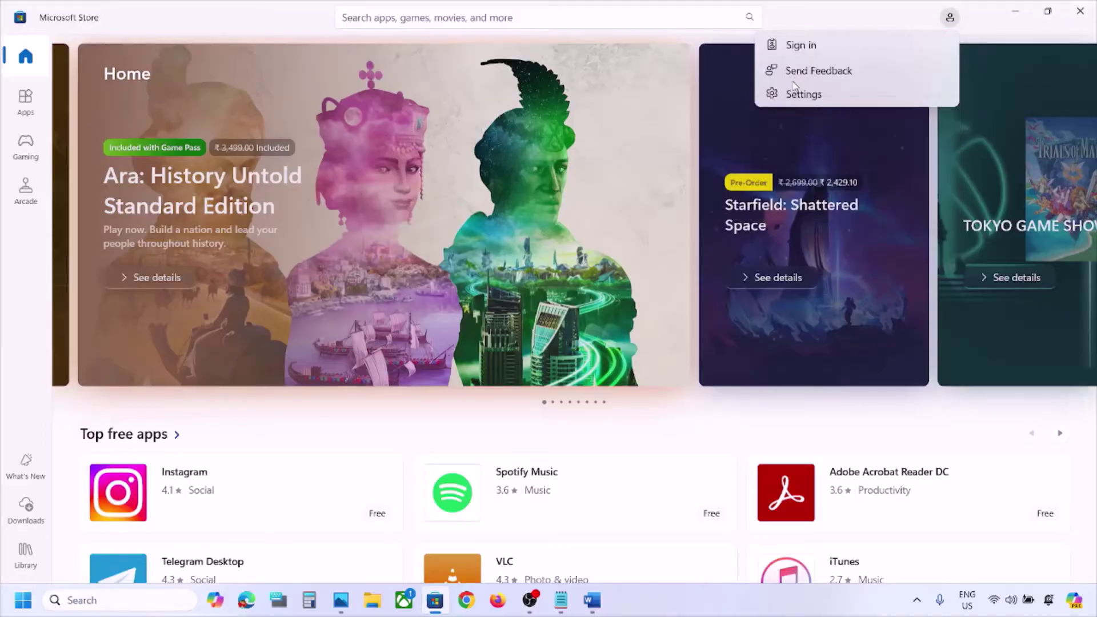
click(823, 46)
click(543, 254)
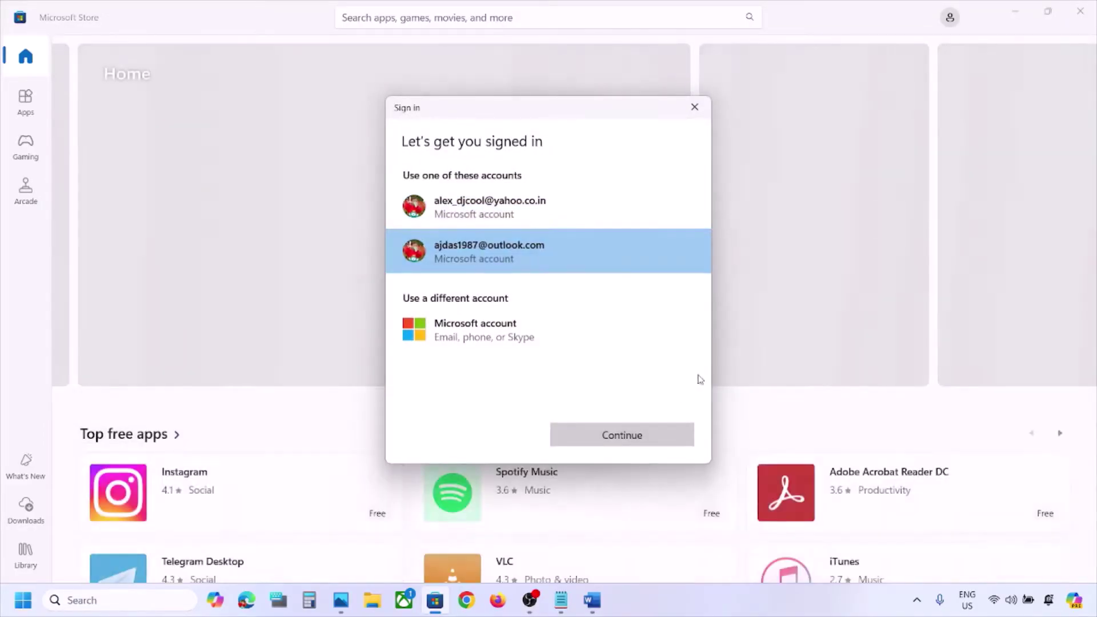
click(626, 437)
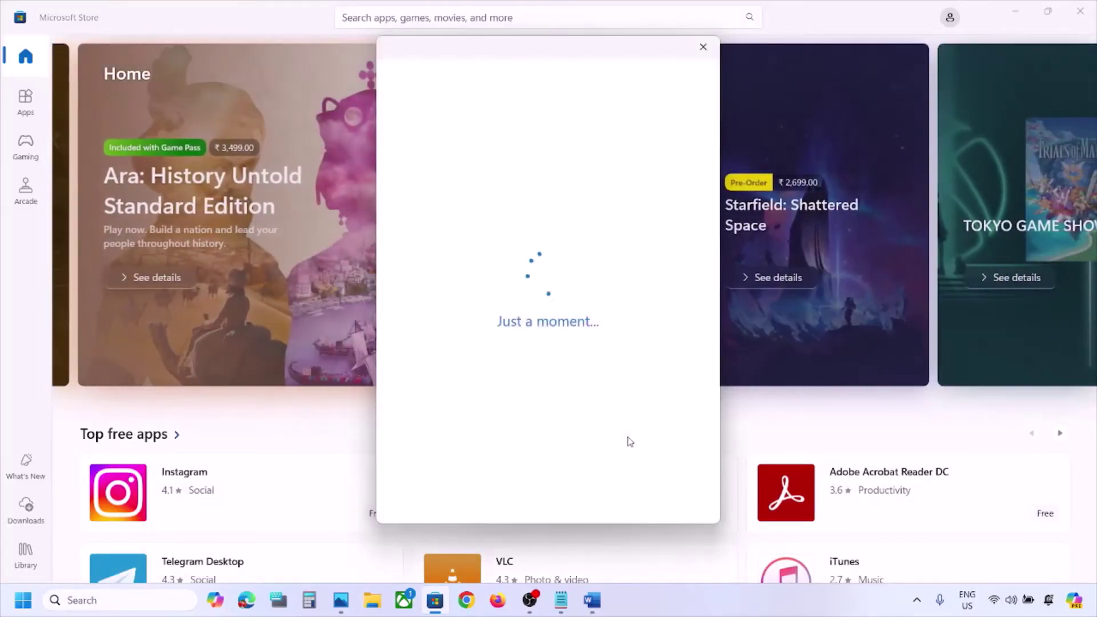
text(1234)
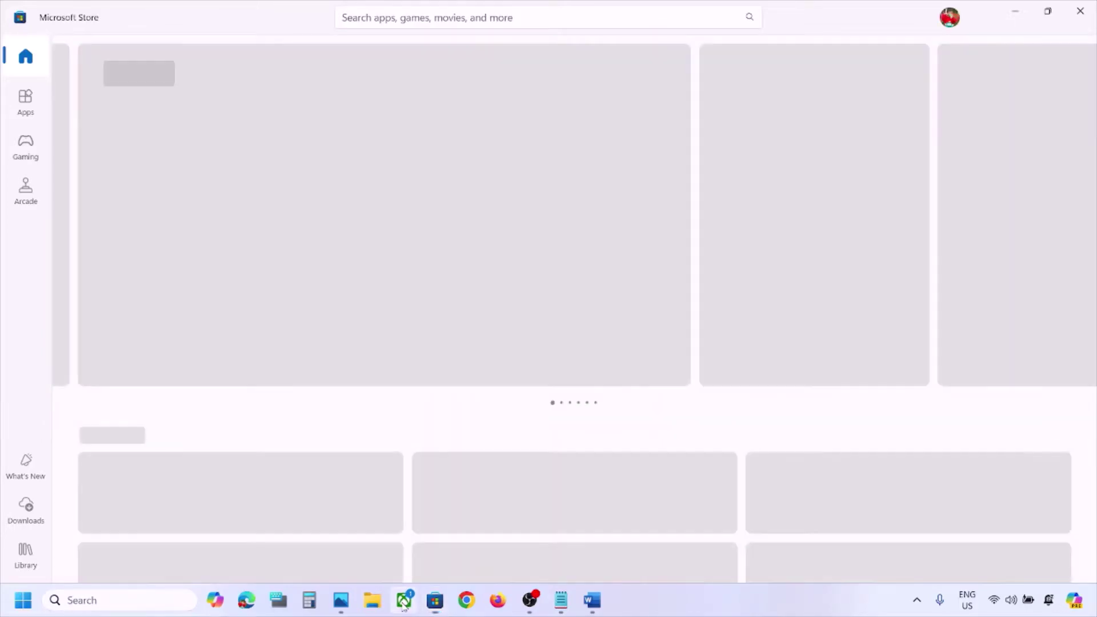
click(403, 603)
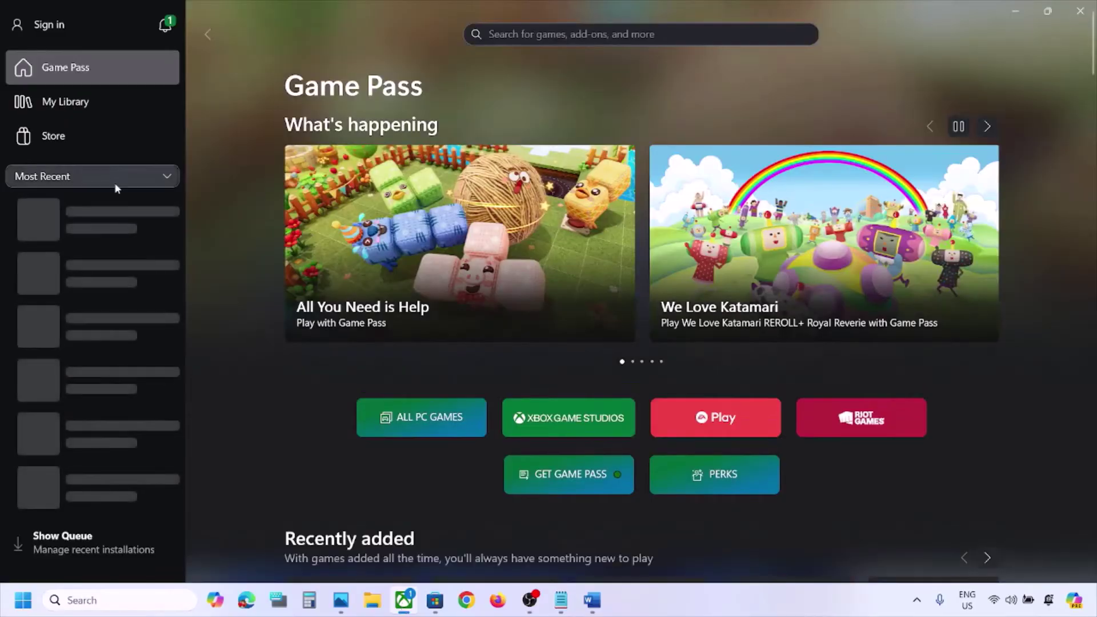
Start Xbox sign-in and choose the second Microsoft account, per the same-account login note
click(64, 28)
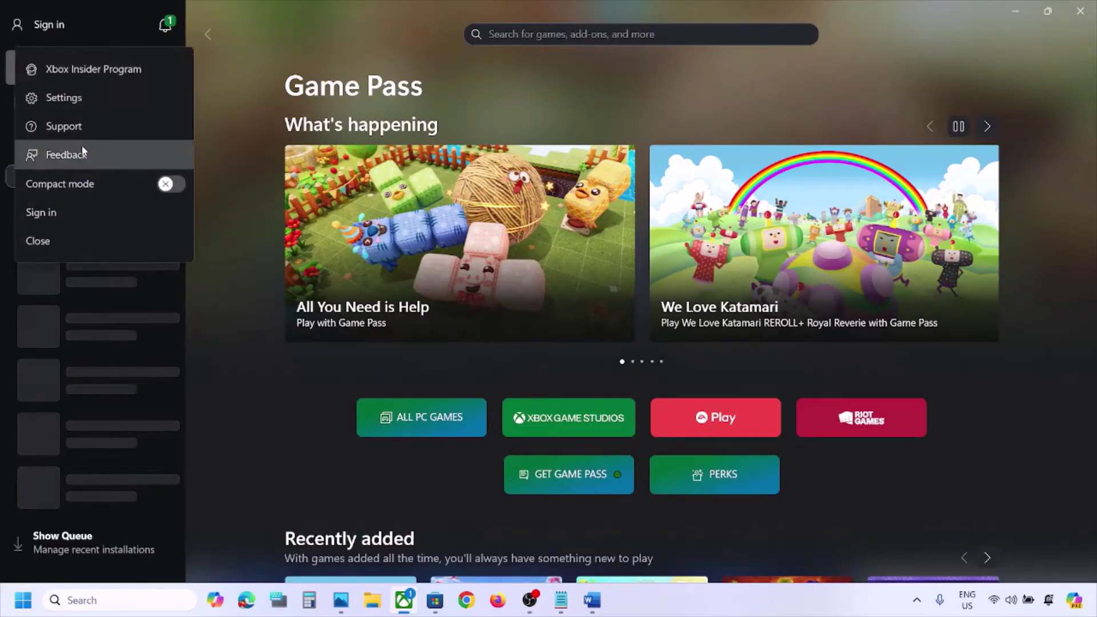
click(63, 223)
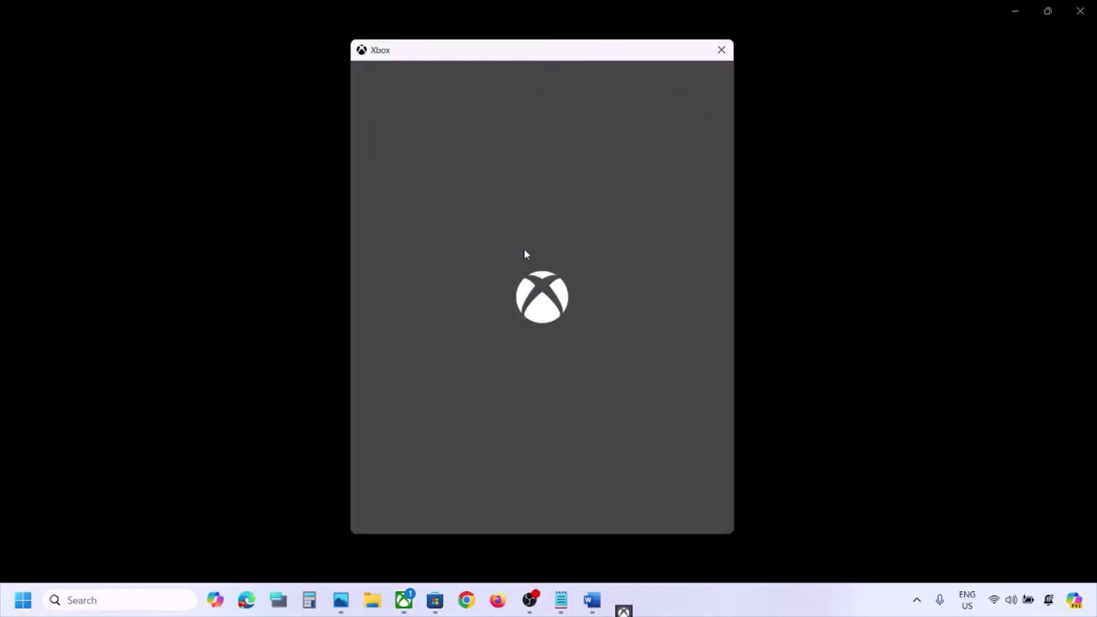
click(595, 599)
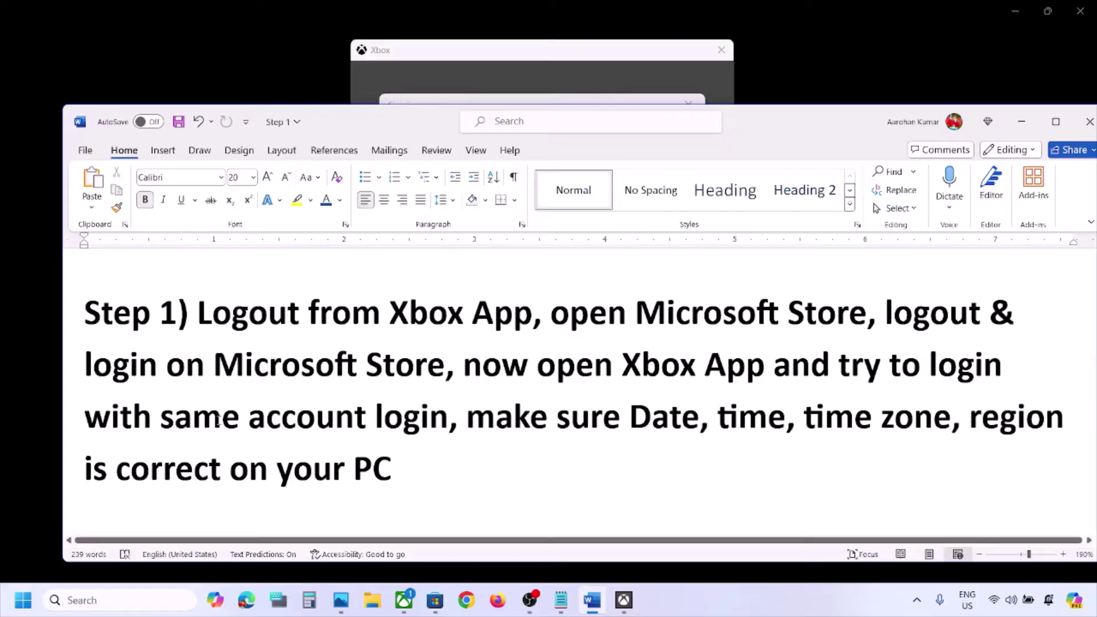
drag(85, 417, 451, 417)
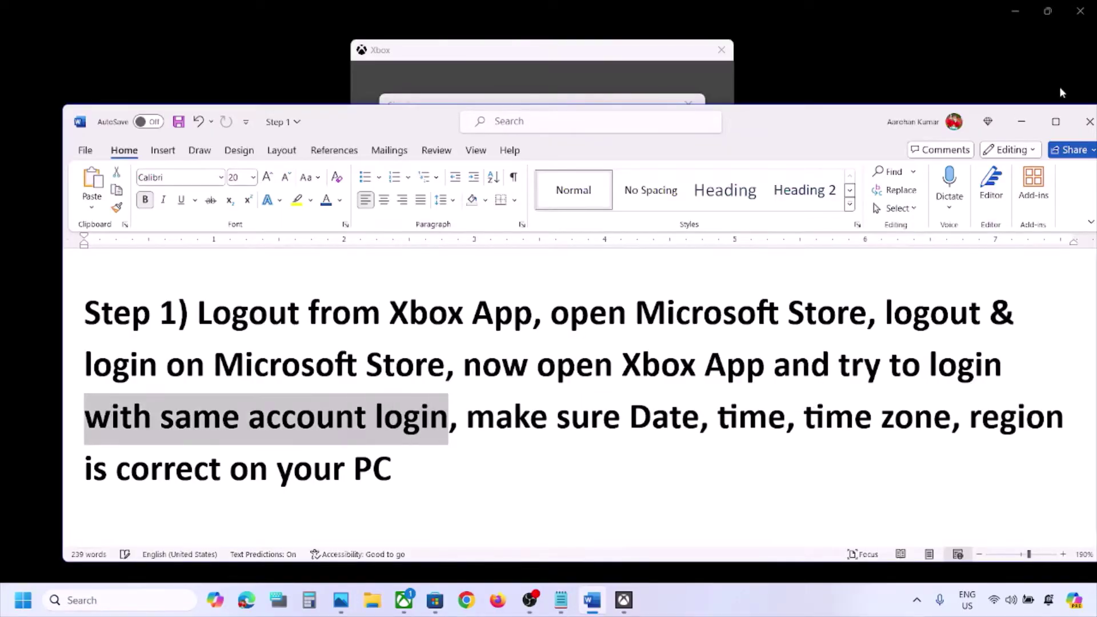
click(1057, 121)
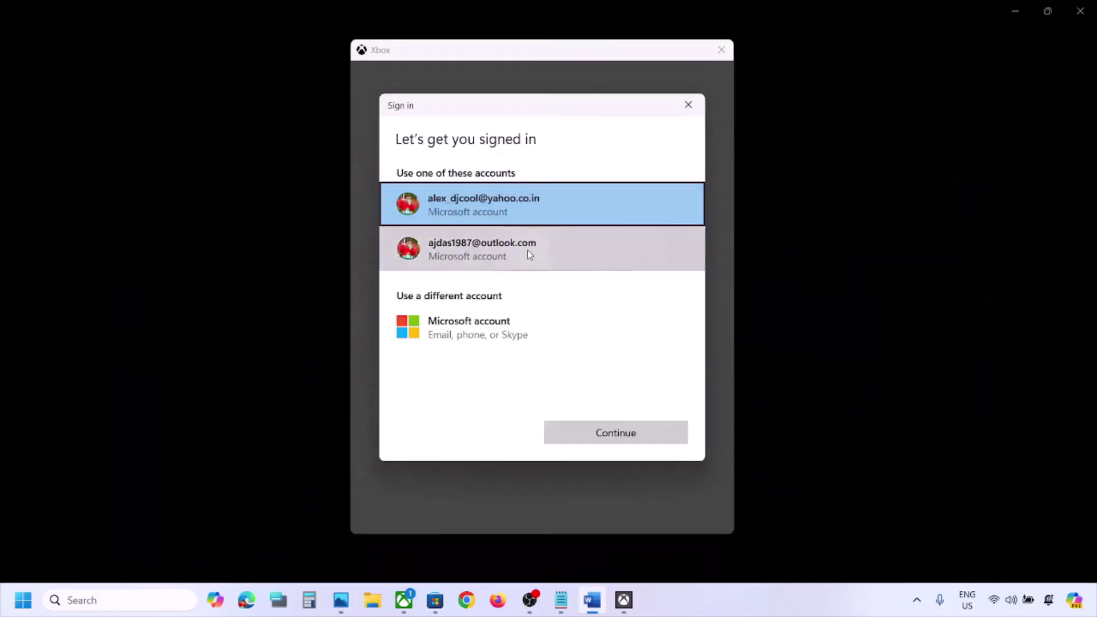
click(527, 249)
click(642, 438)
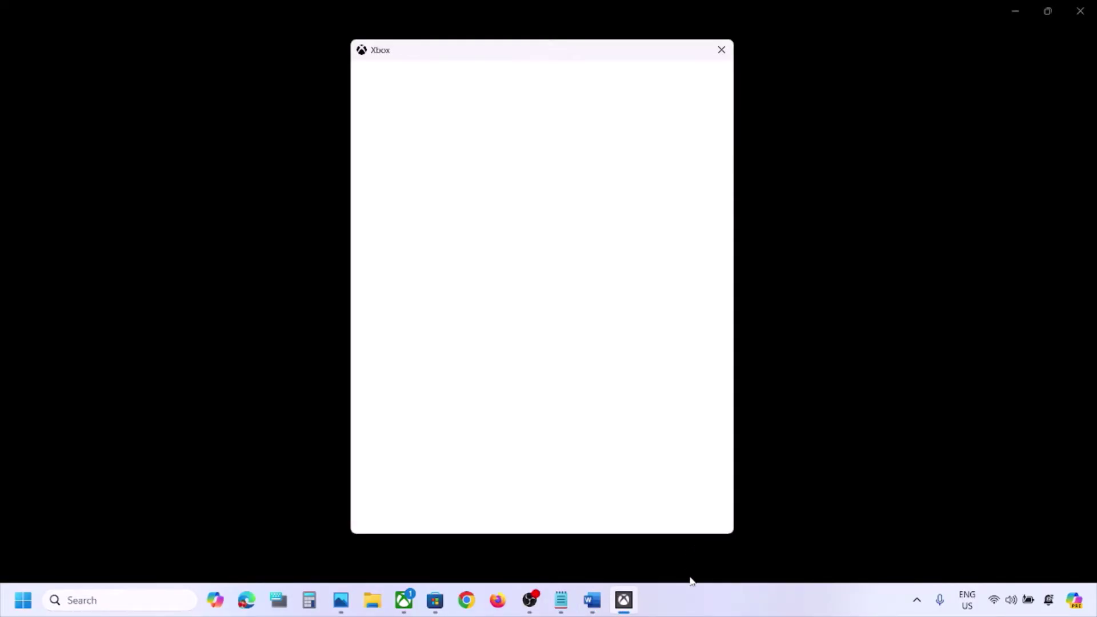
Note the date, time and region reminder, then finish the Xbox sign-in with LET'S GO
click(595, 603)
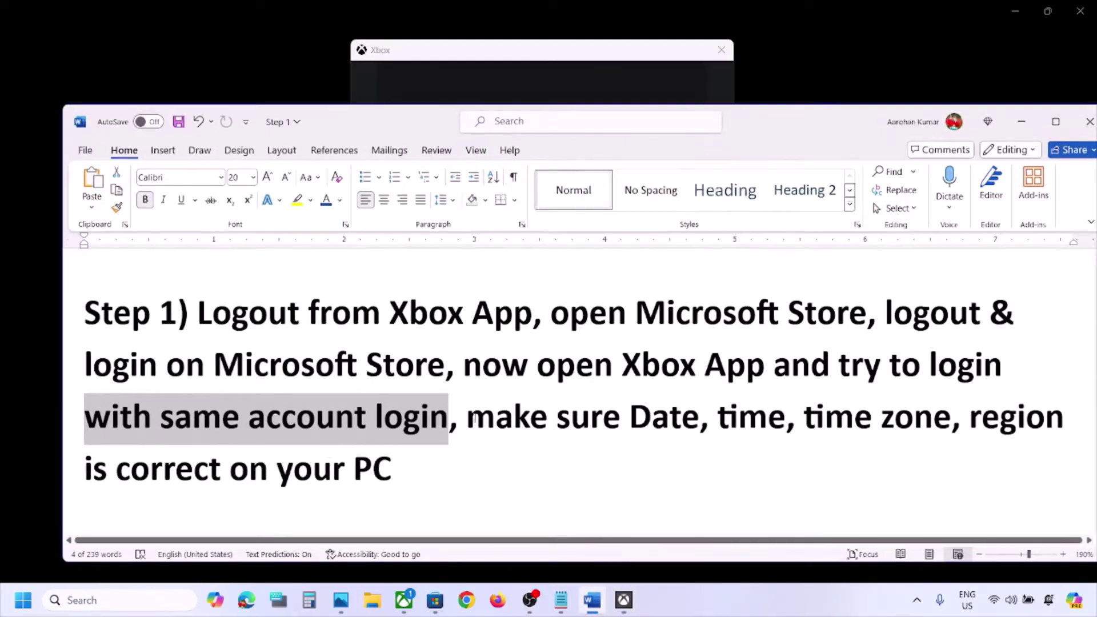
drag(476, 419, 394, 471)
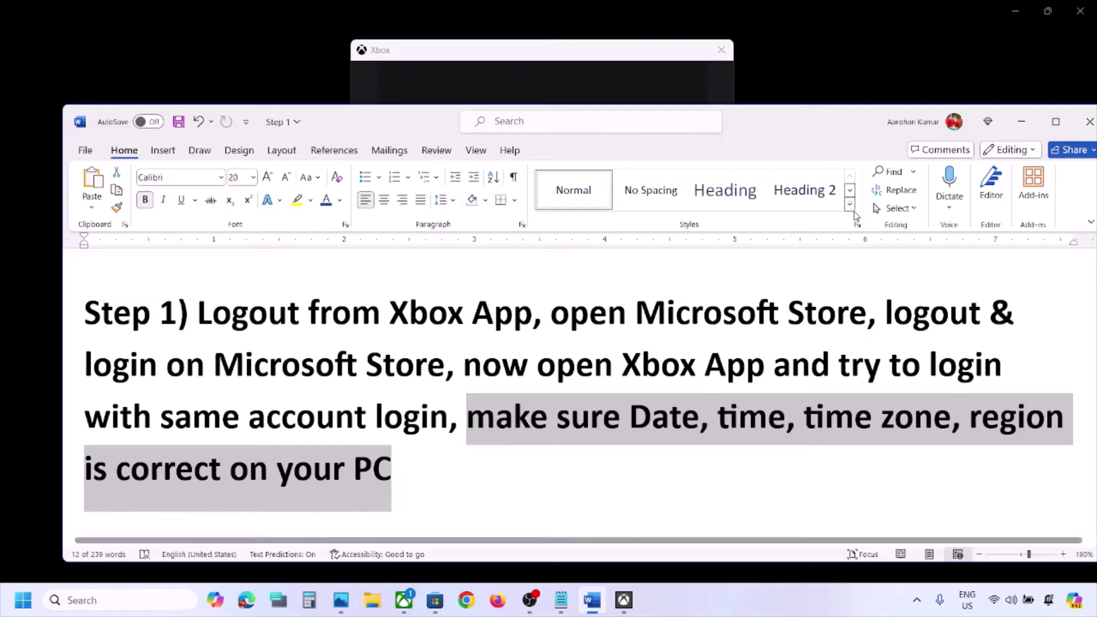
click(1022, 122)
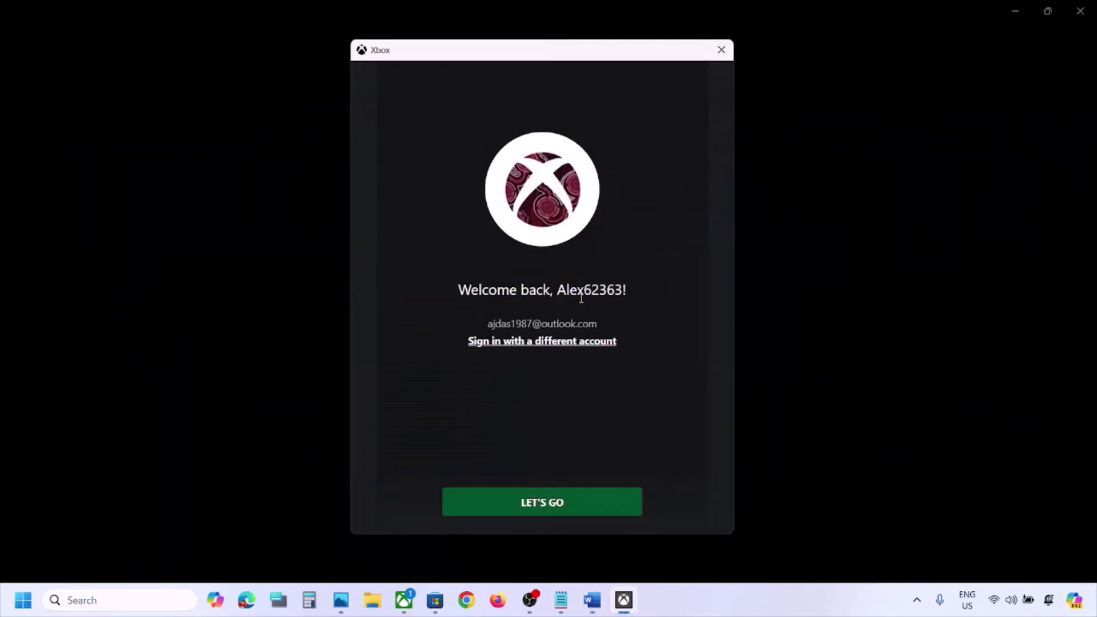
click(554, 508)
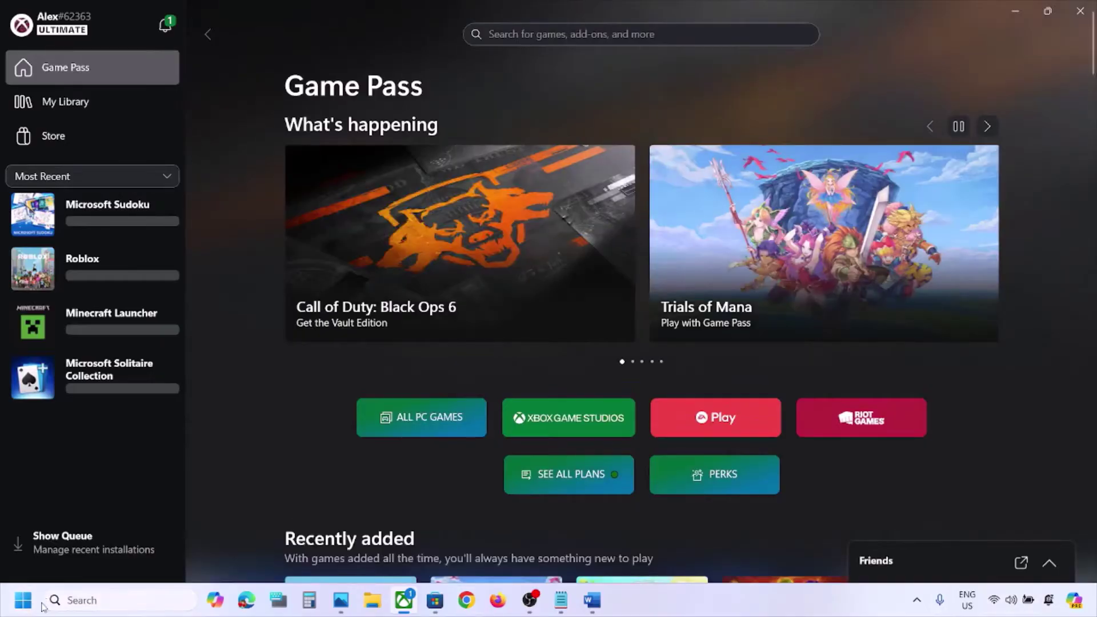
click(23, 600)
Sync the Windows clock with the time server, retrying until it succeeds
click(333, 239)
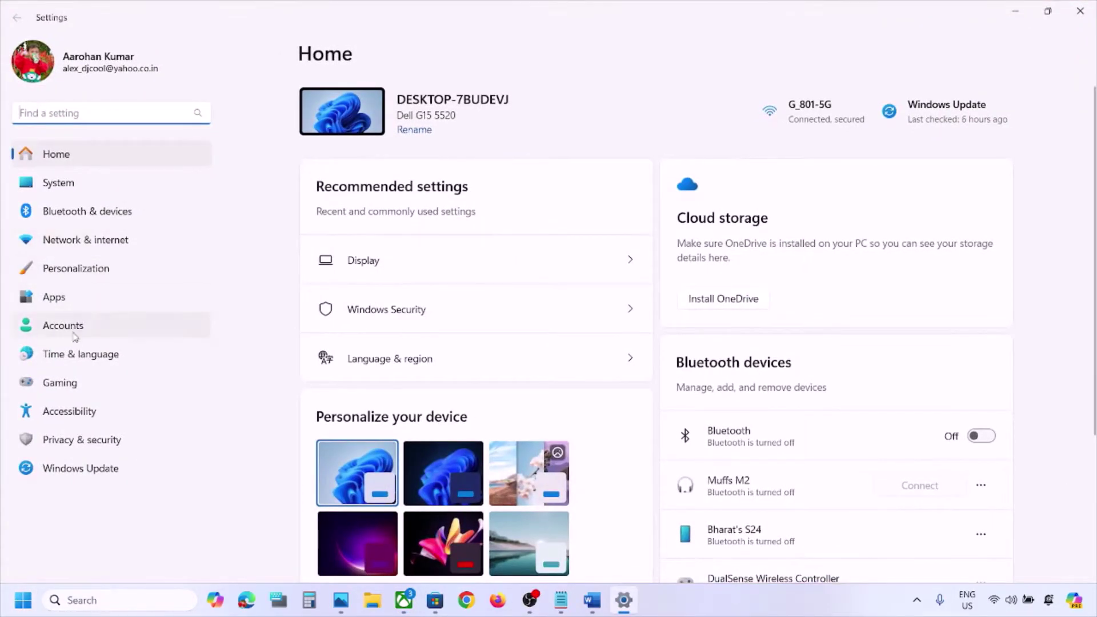
click(71, 357)
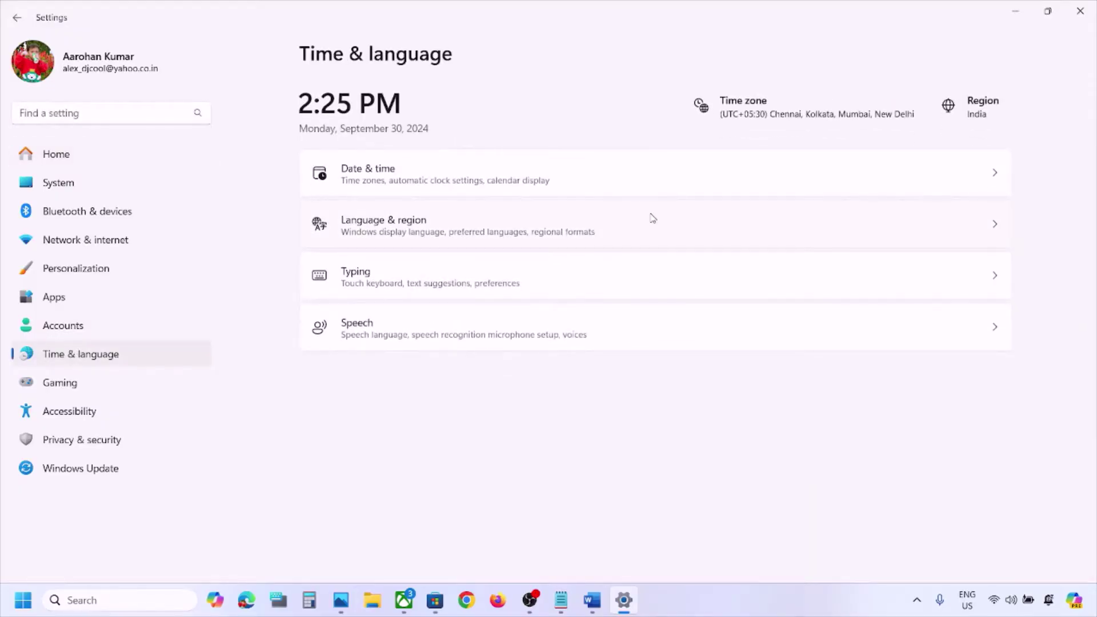
click(726, 167)
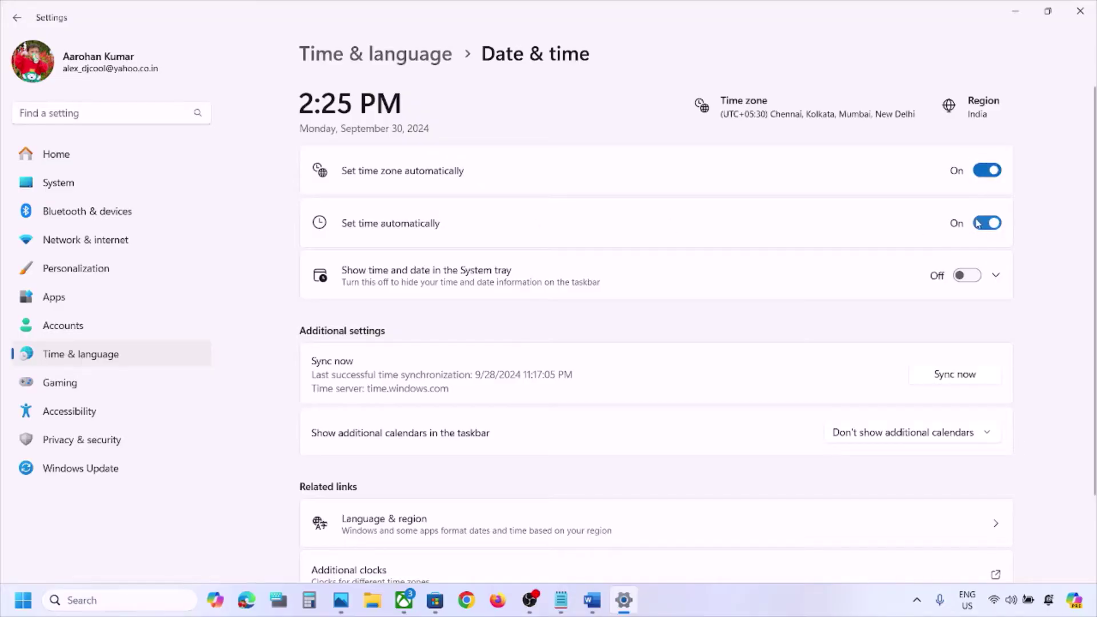
scroll(979, 223, down, 2)
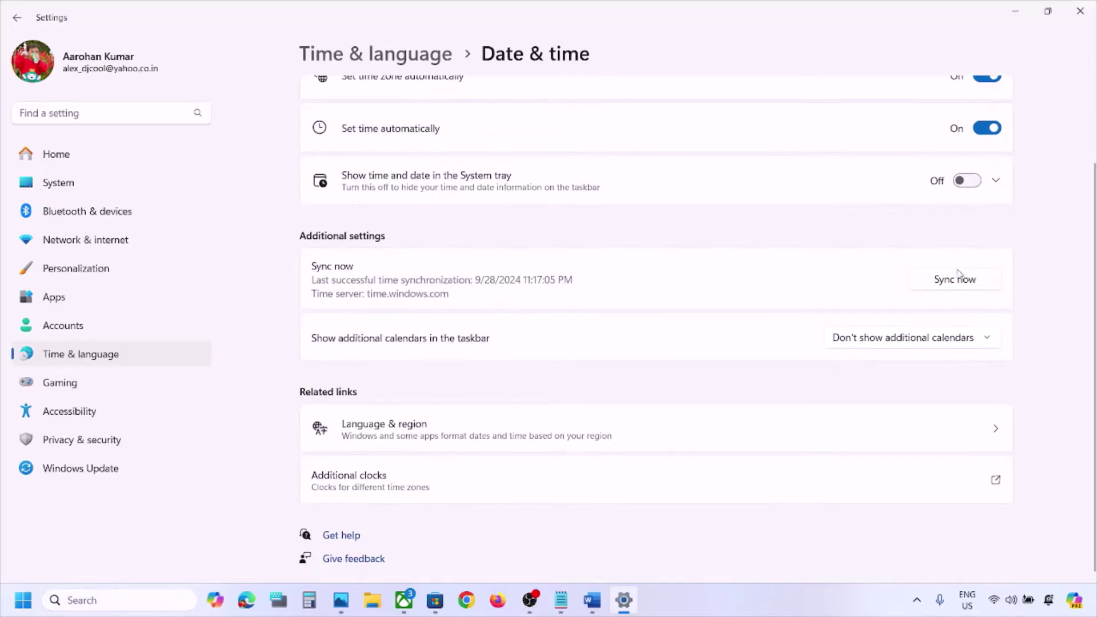
click(961, 284)
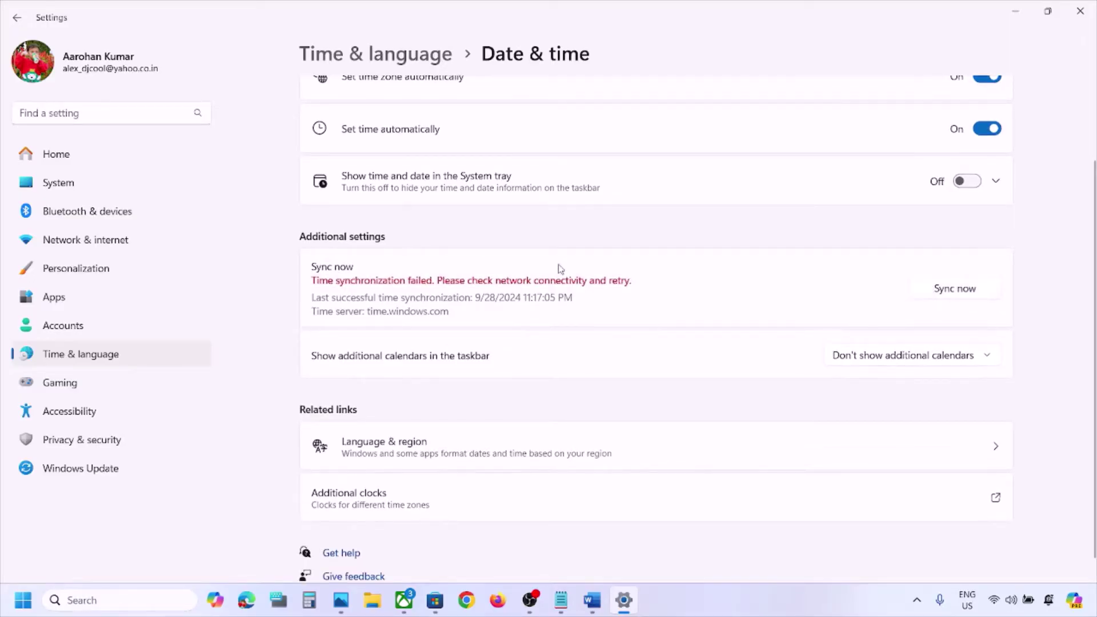
click(958, 296)
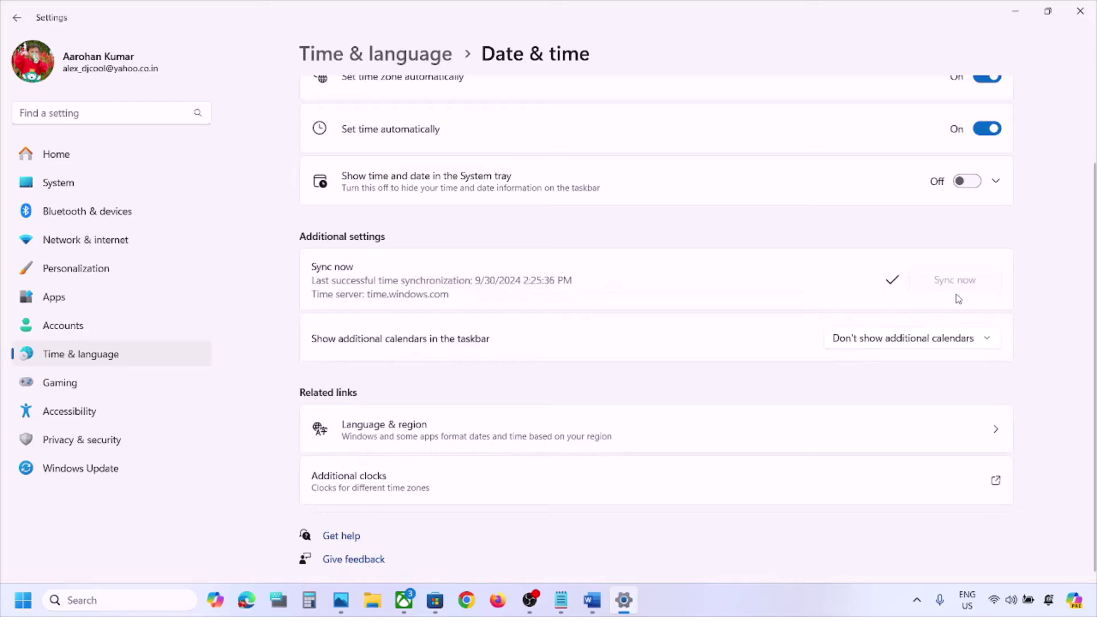
Keep India as the country or region and close Settings
click(118, 359)
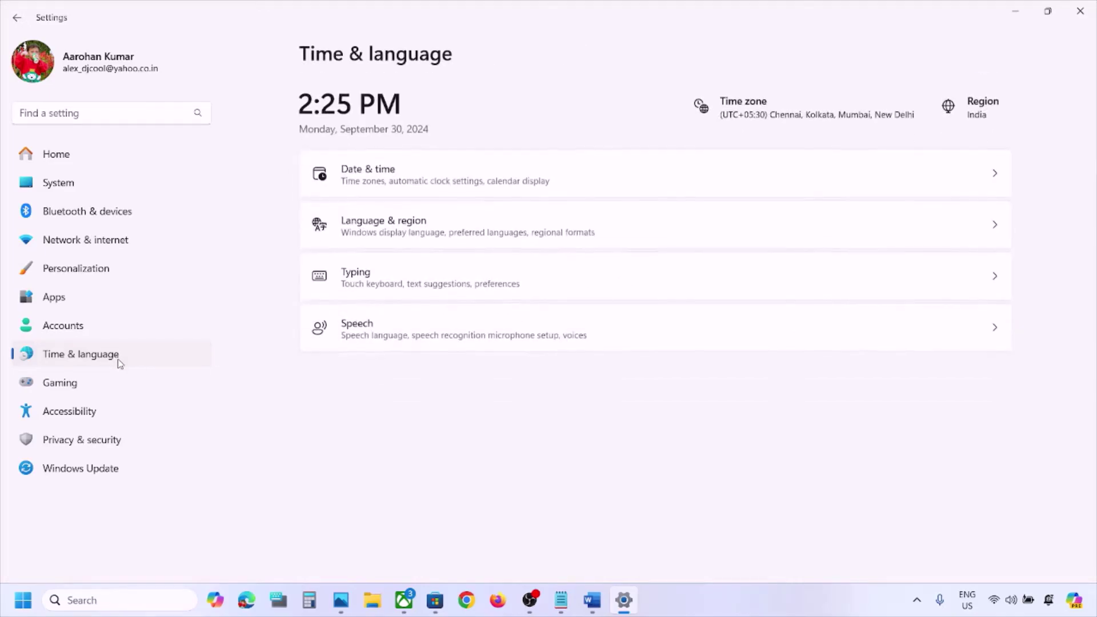
click(411, 241)
scroll(742, 298, down, 3)
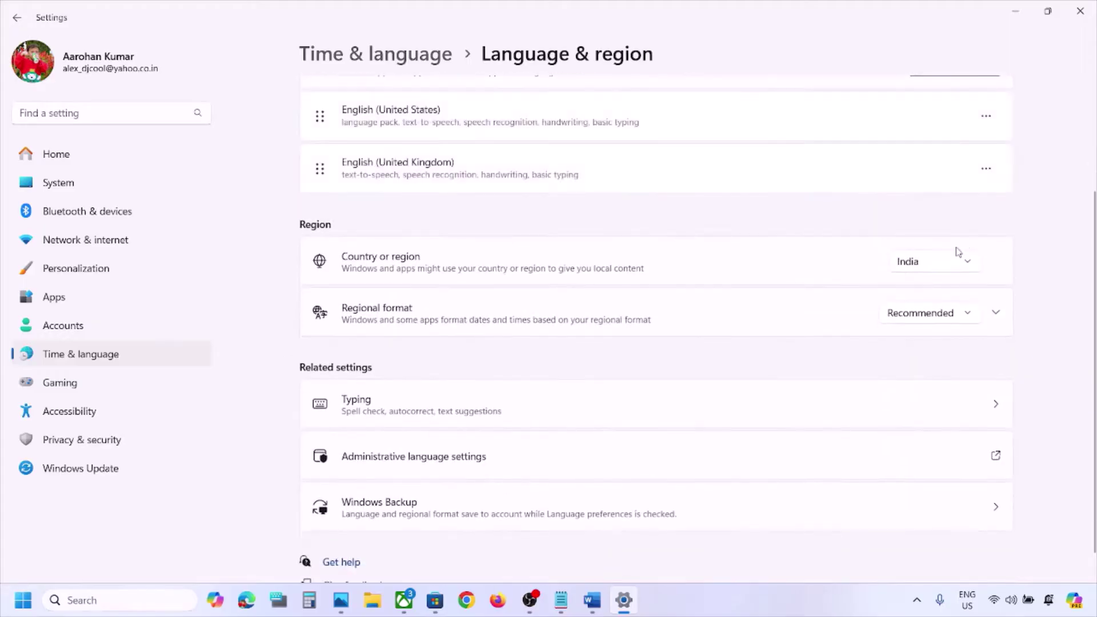
click(940, 270)
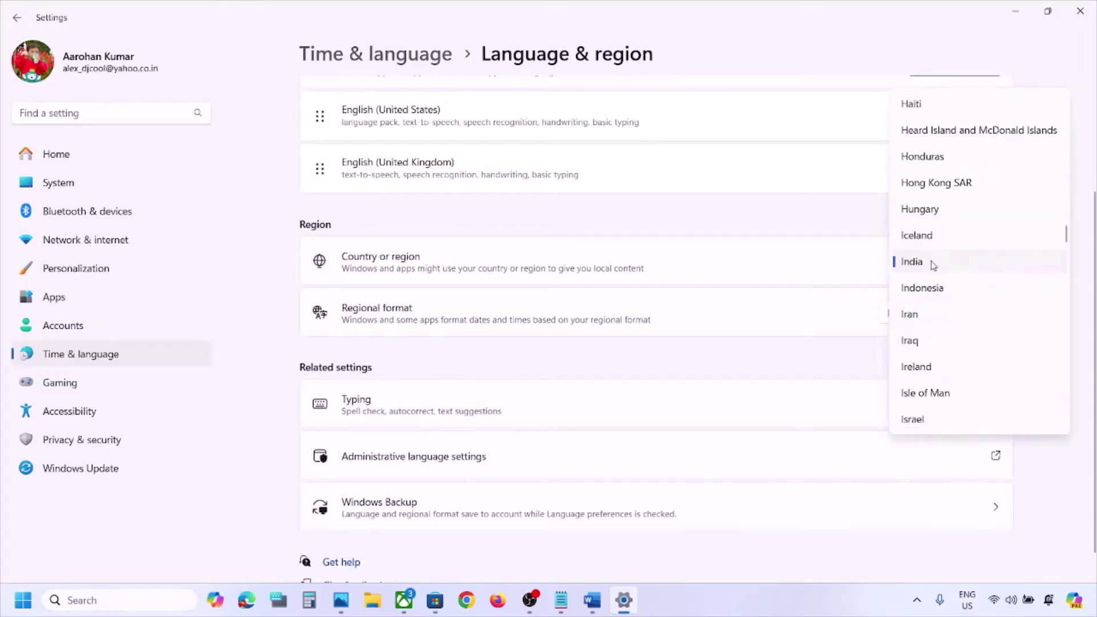
click(933, 263)
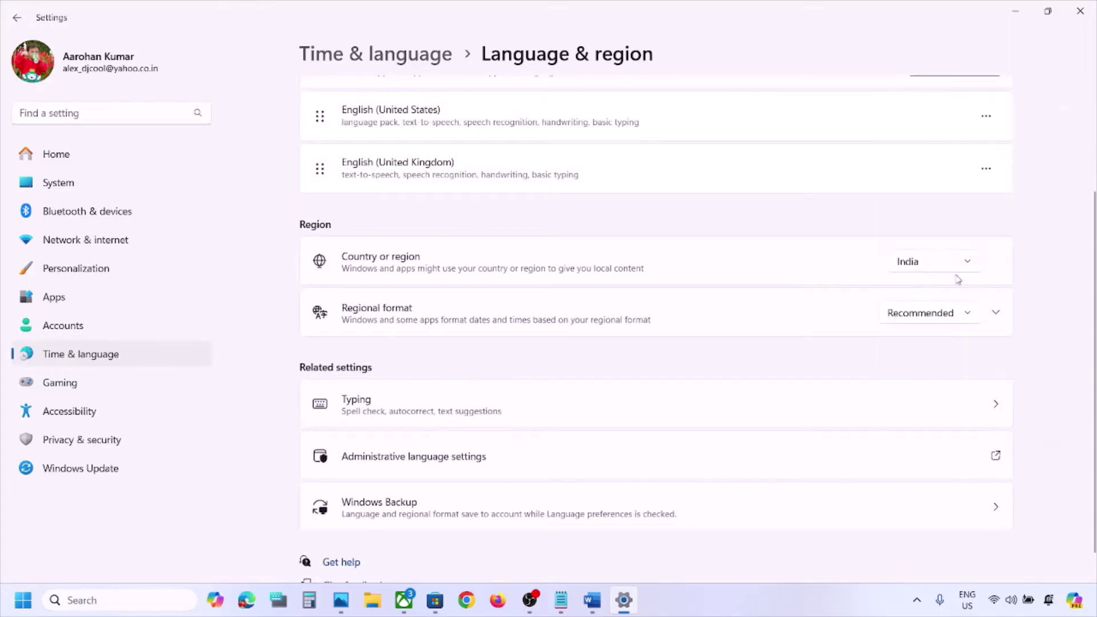
click(1081, 10)
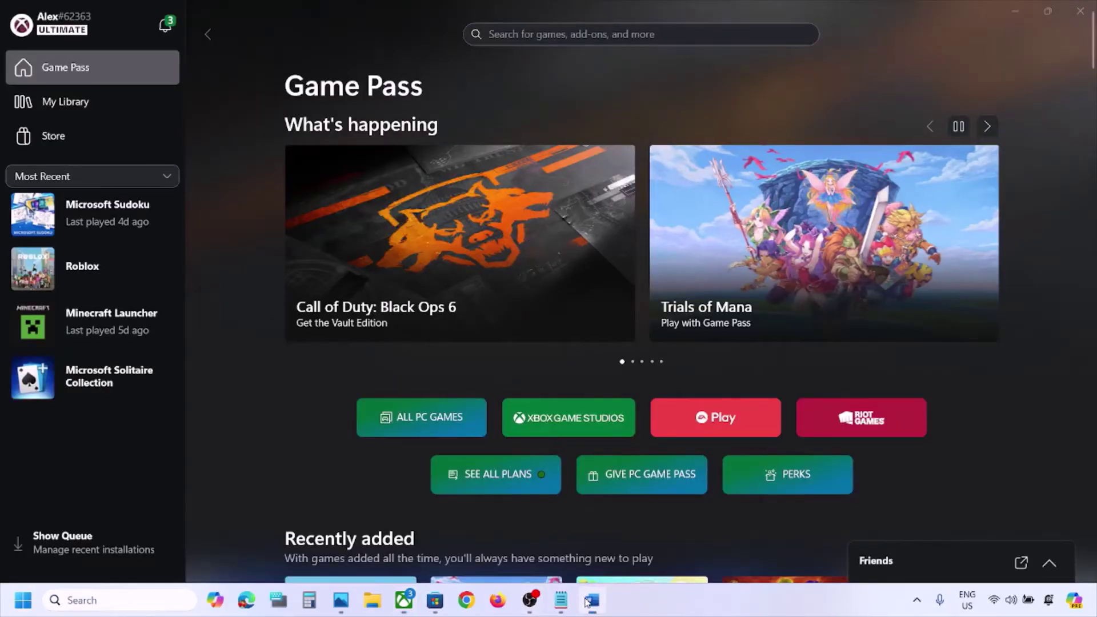
Read Word's Step 2 notes and go to Settings' Accounts > Email & accounts list
click(592, 601)
scroll(472, 366, down, 3)
scroll(473, 366, down, 1)
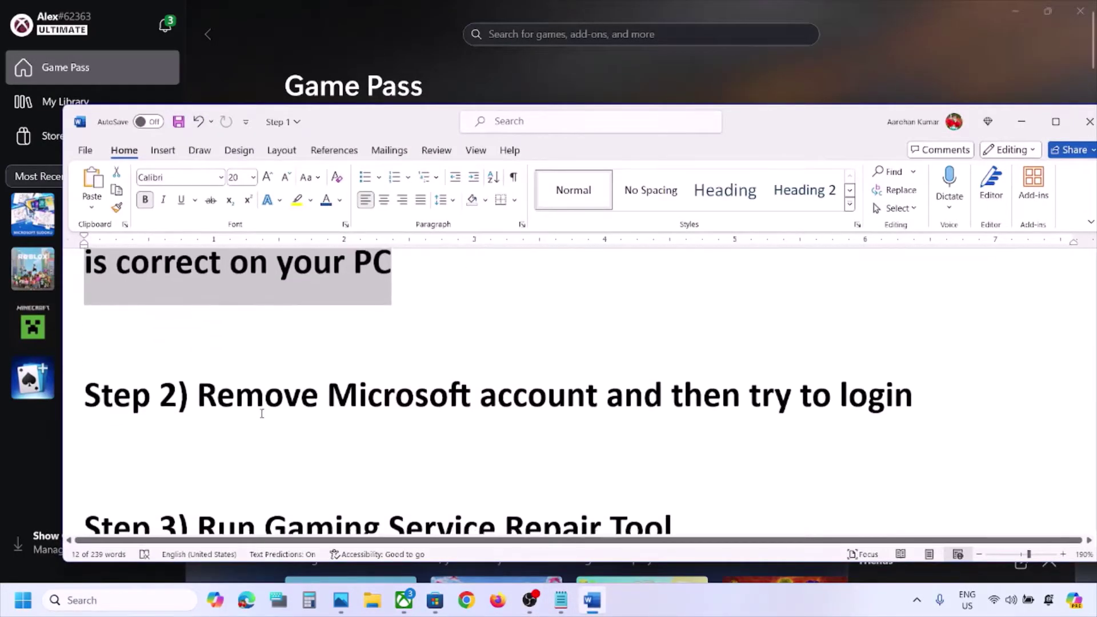
drag(198, 400, 842, 386)
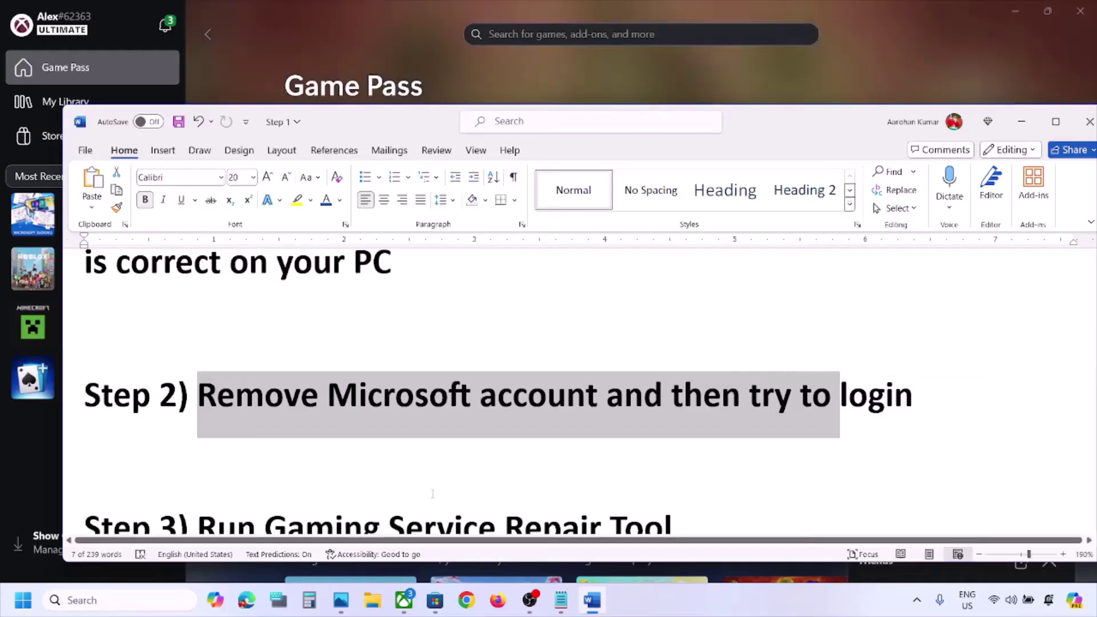
key(super+i)
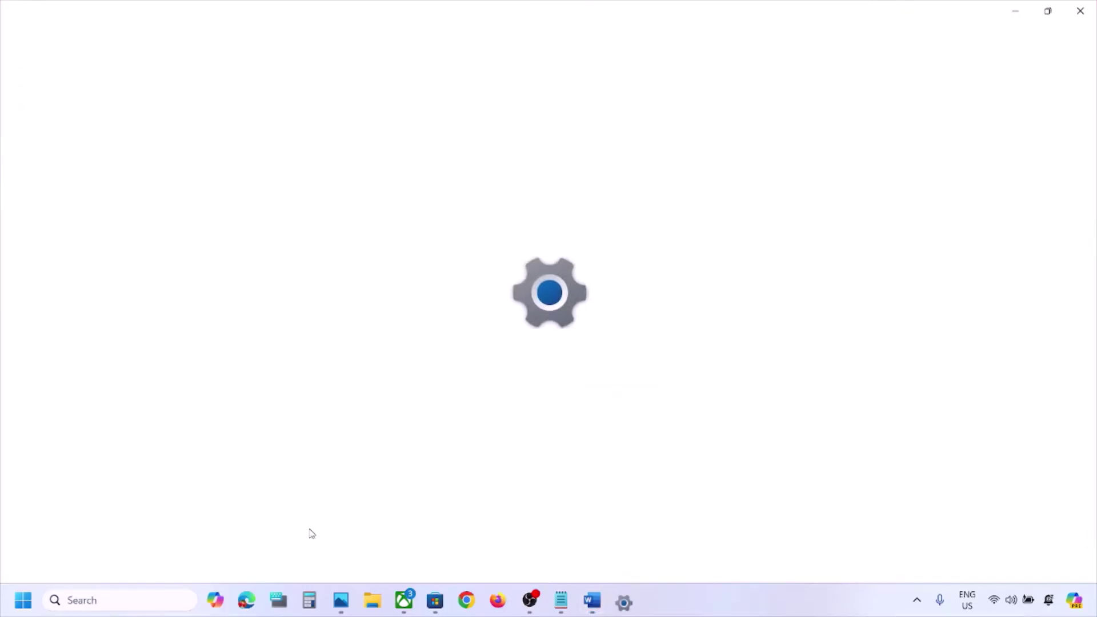
click(58, 327)
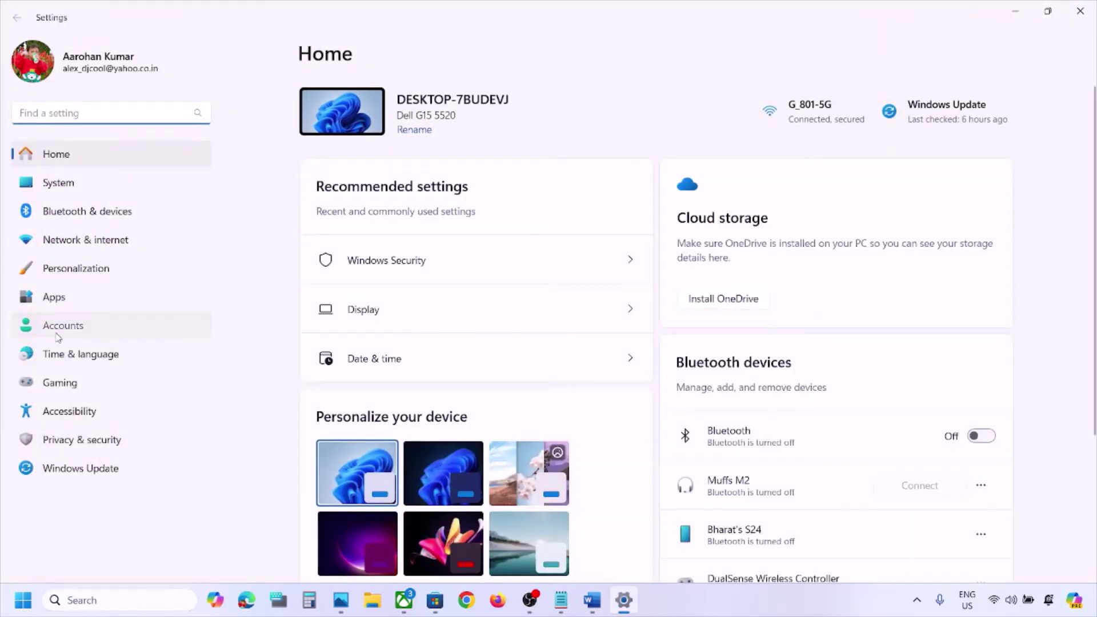
scroll(543, 268, down, 1)
scroll(543, 269, down, 6)
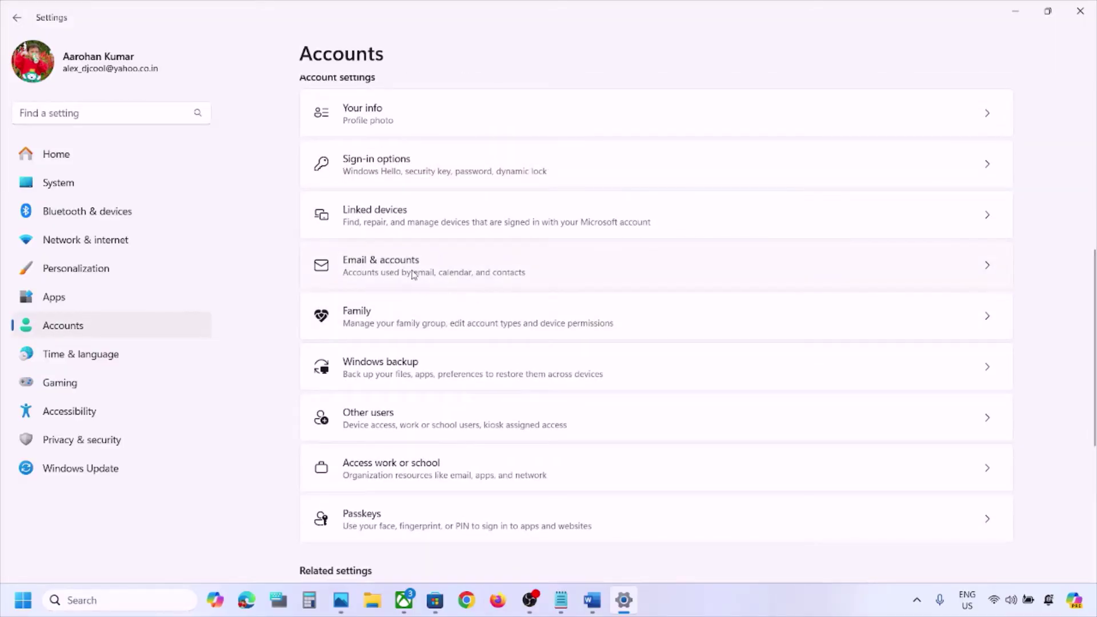
click(414, 269)
Remove the second outlook Microsoft account, confirming Yes, and close Settings
scroll(558, 338, down, 1)
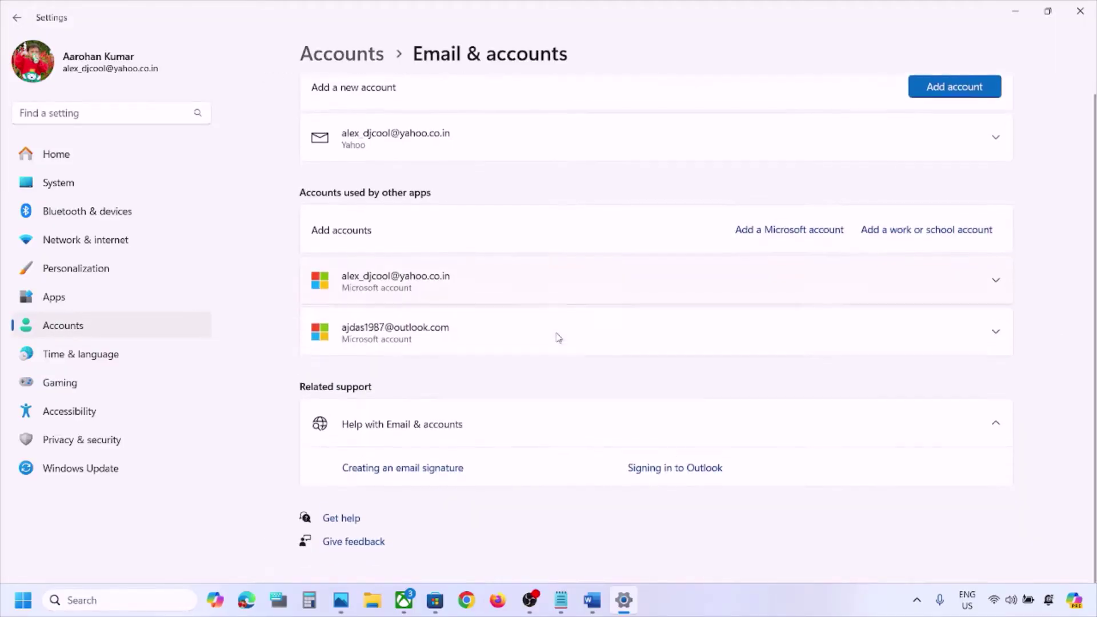
scroll(558, 338, up, 1)
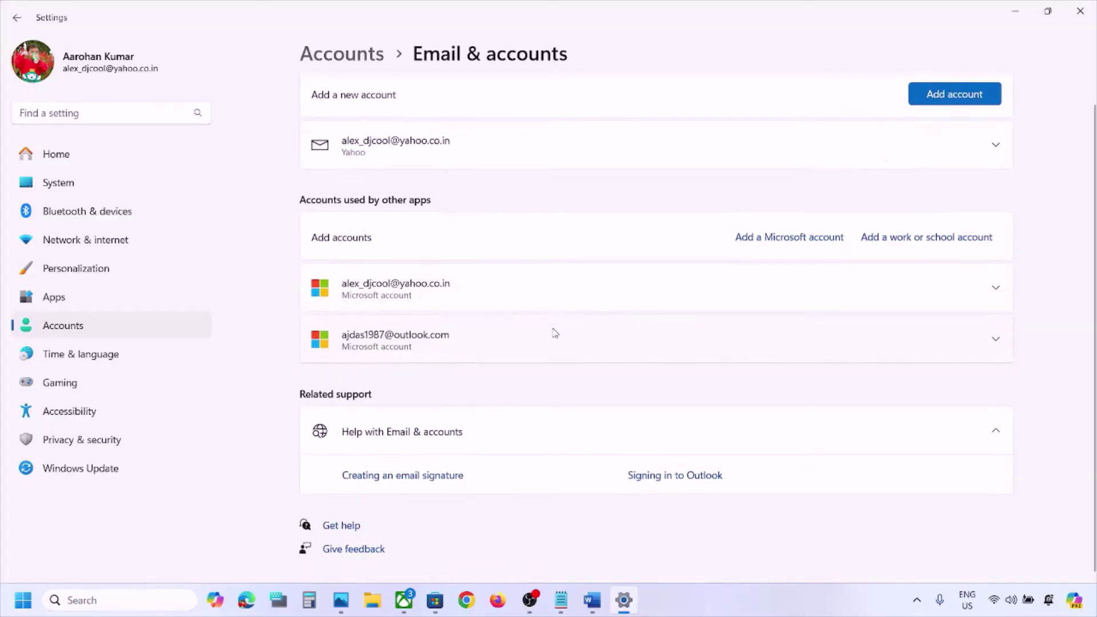
scroll(554, 332, up, 1)
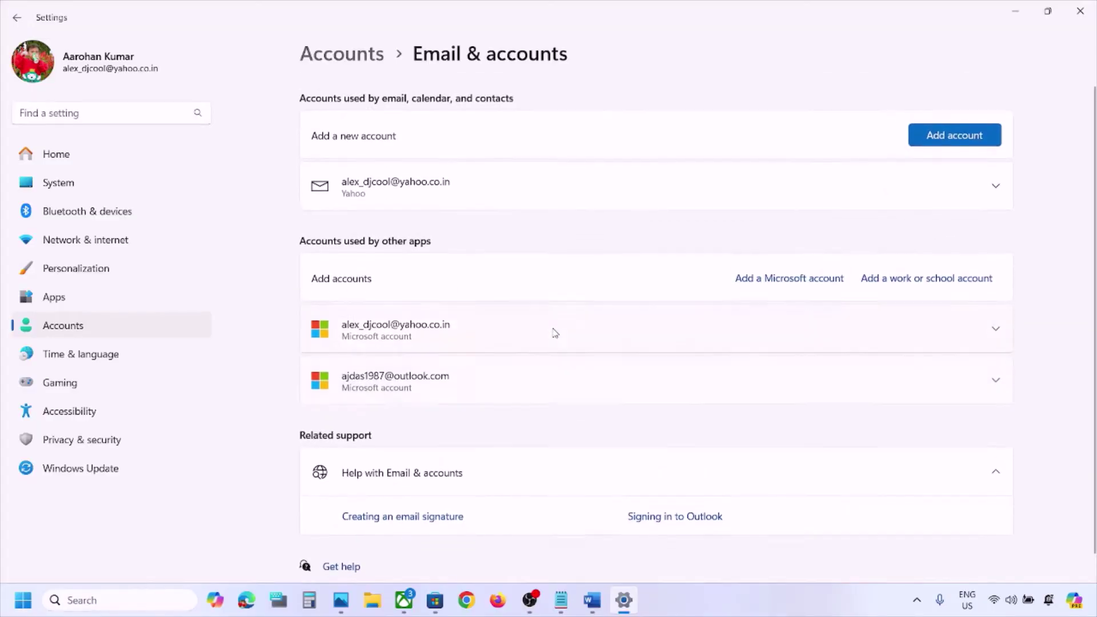
click(996, 369)
scroll(972, 378, down, 3)
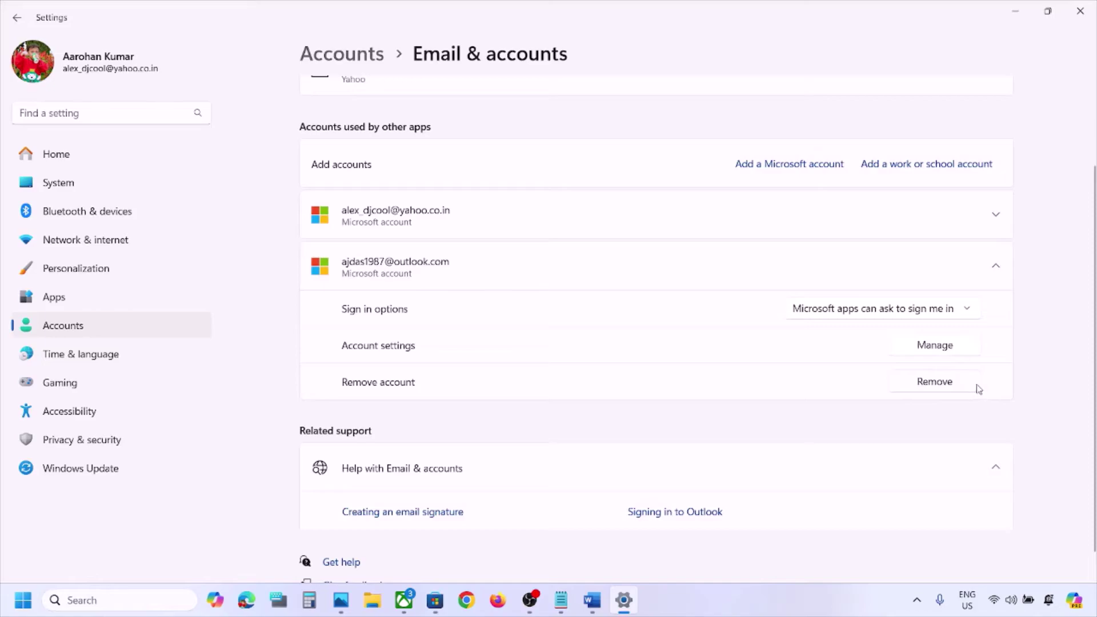
click(951, 387)
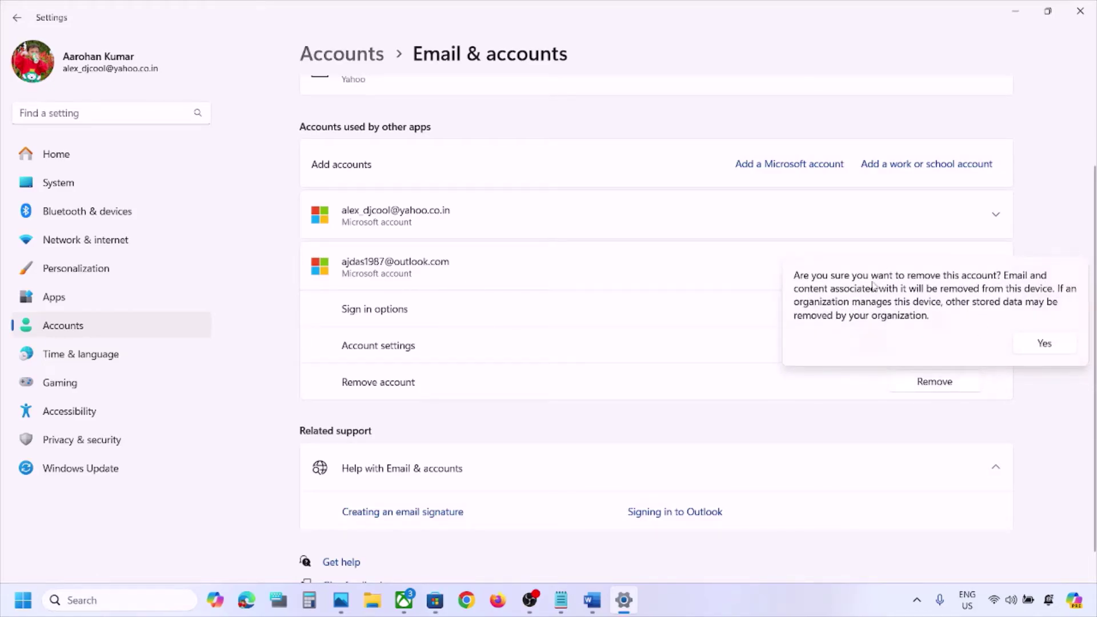
click(1065, 347)
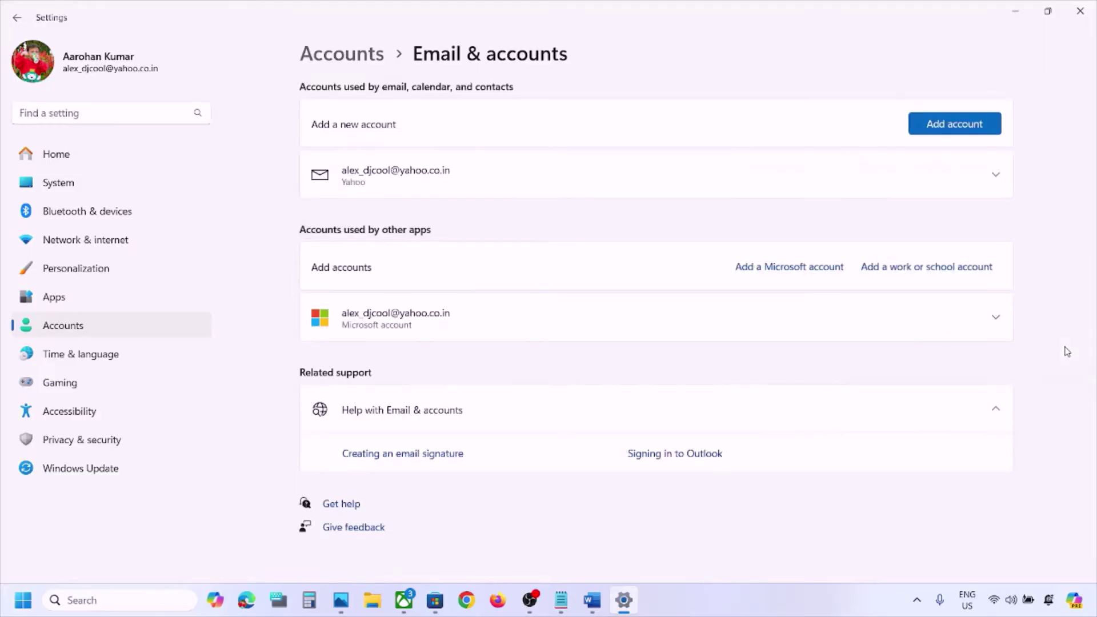
click(1081, 11)
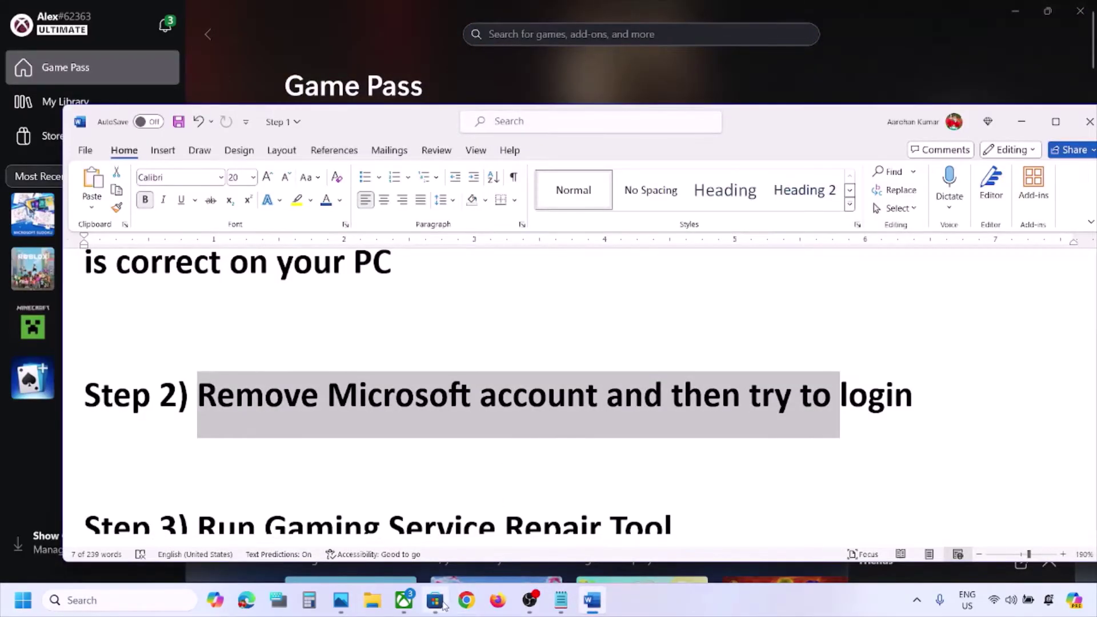
Sign in to Microsoft Store with a different Microsoft account, confirming via Windows Hello PIN
click(436, 601)
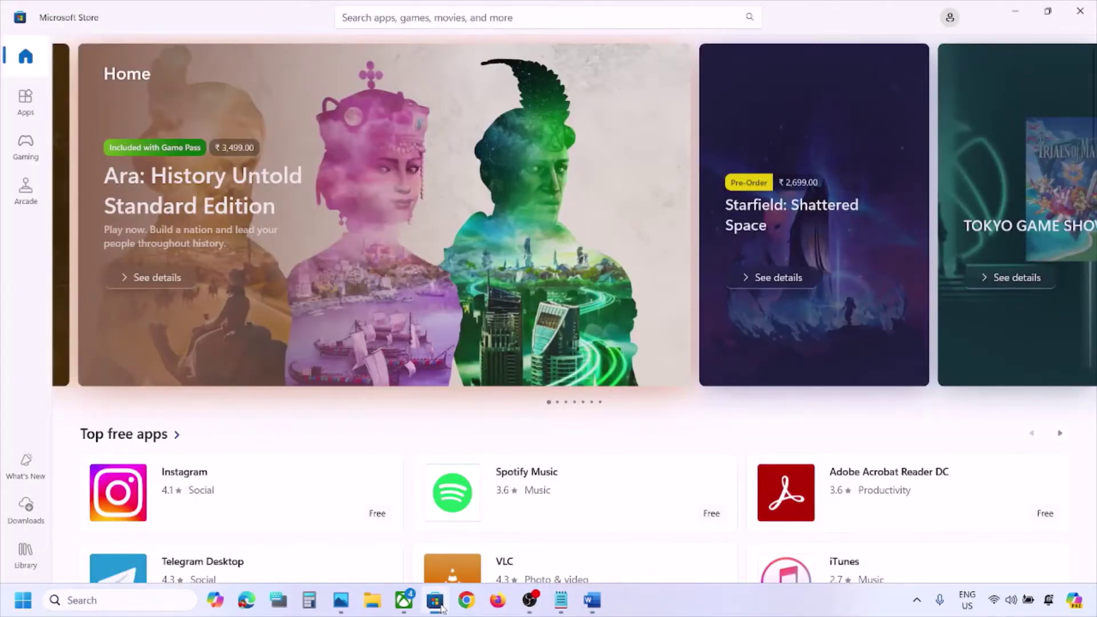
click(950, 19)
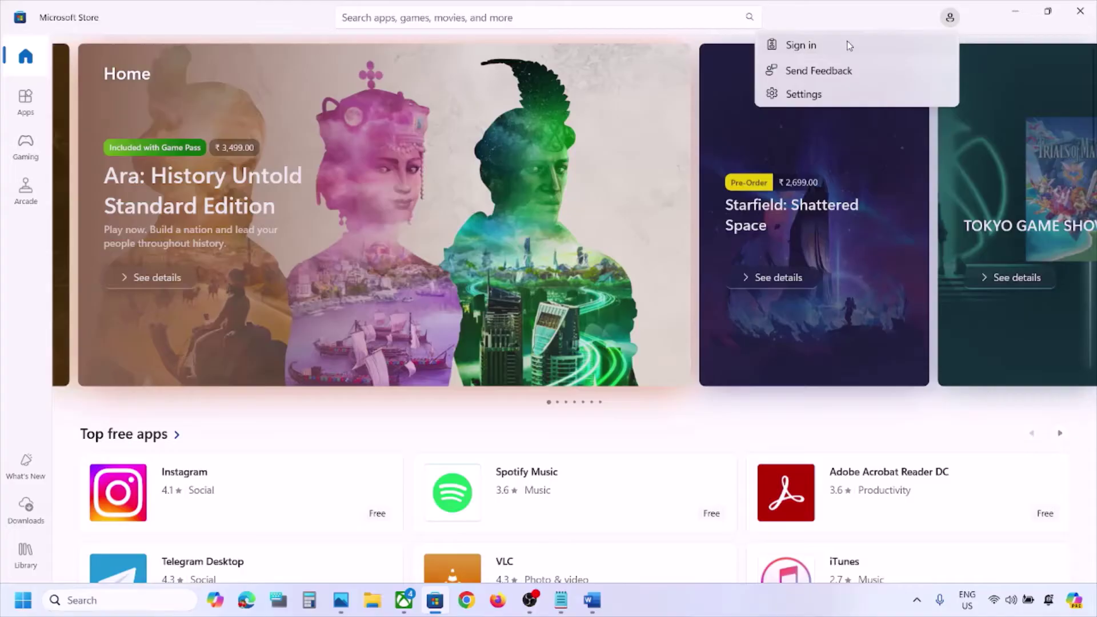
click(817, 52)
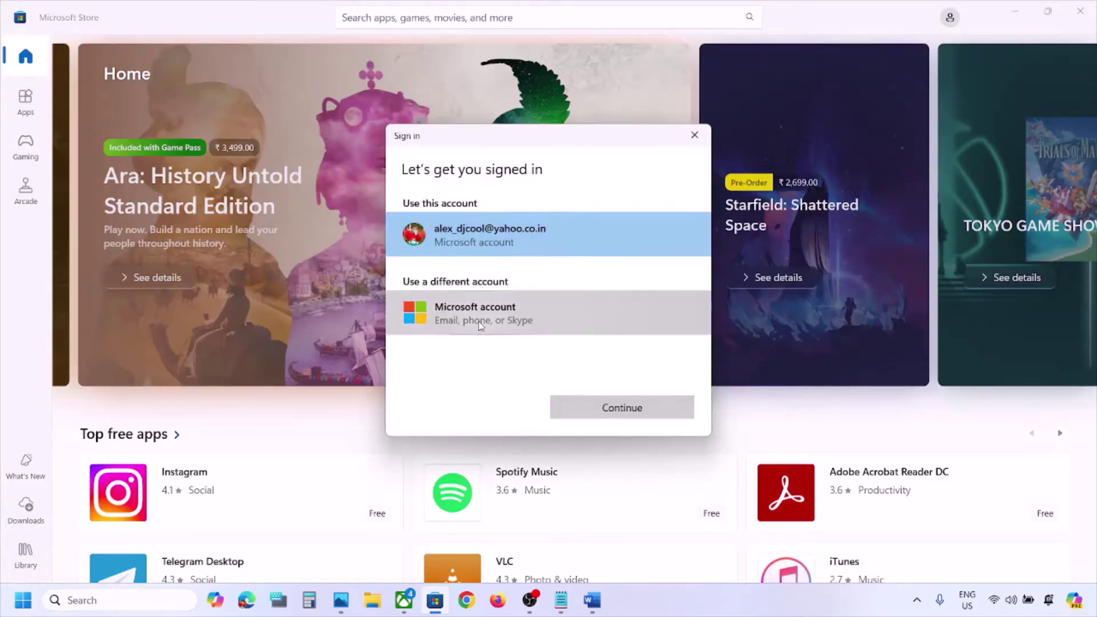
click(479, 324)
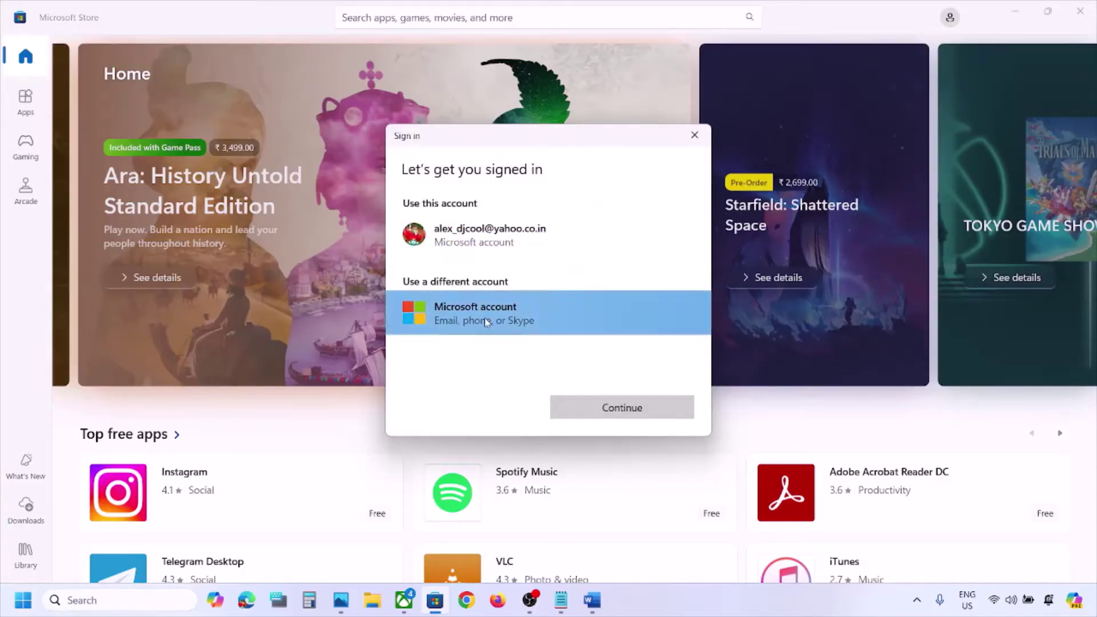
click(600, 411)
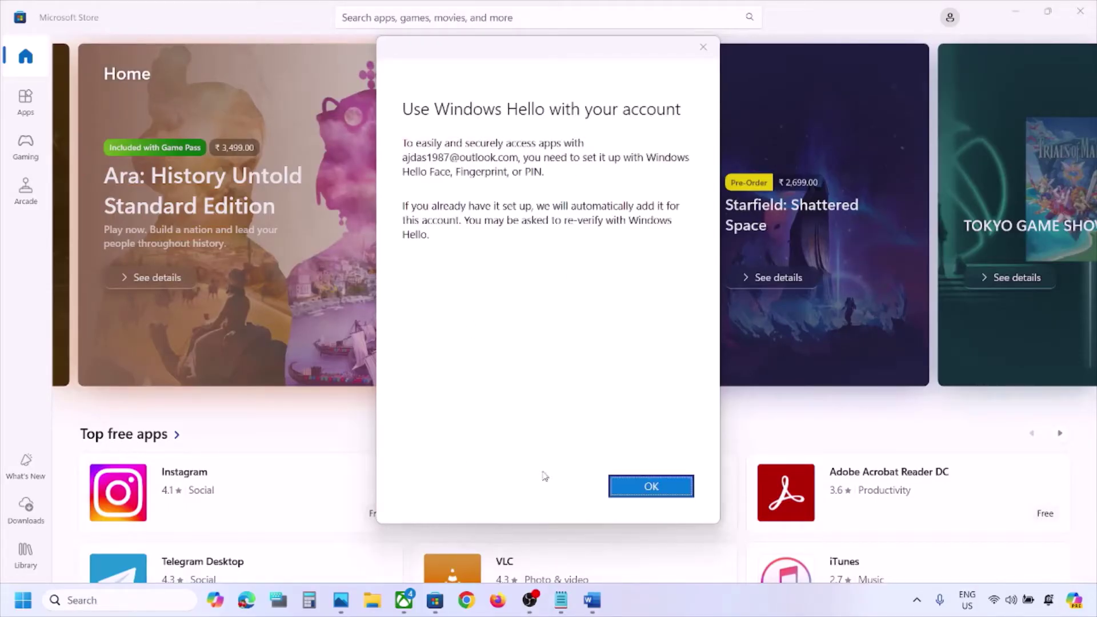
click(641, 488)
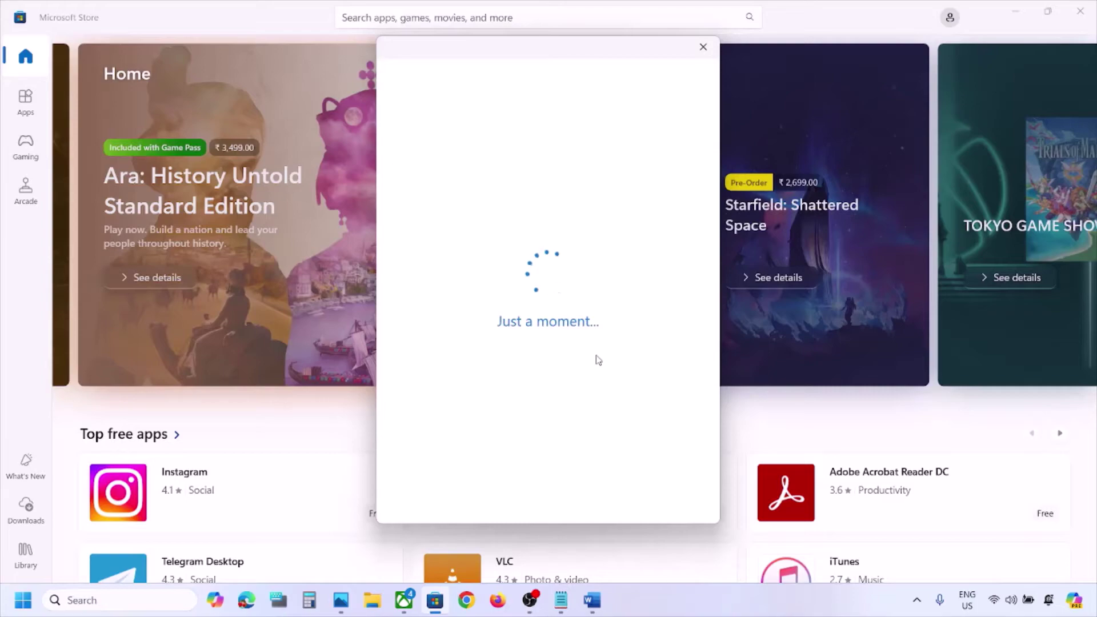
text(0)
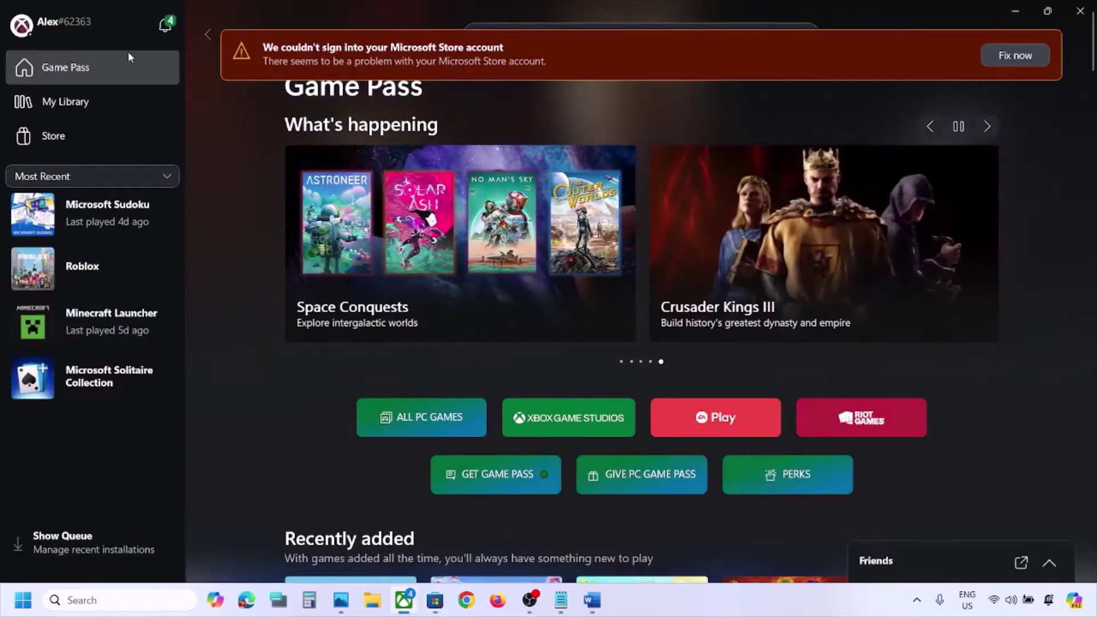
Sign out of the Xbox app and sign back in choosing the second Microsoft account
click(86, 22)
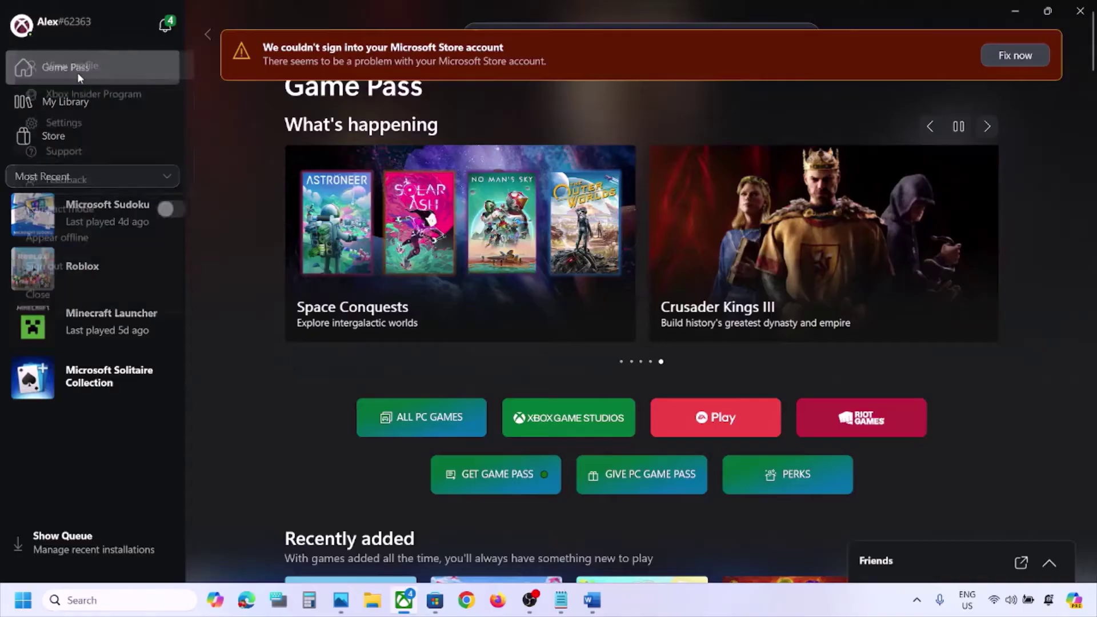
click(57, 271)
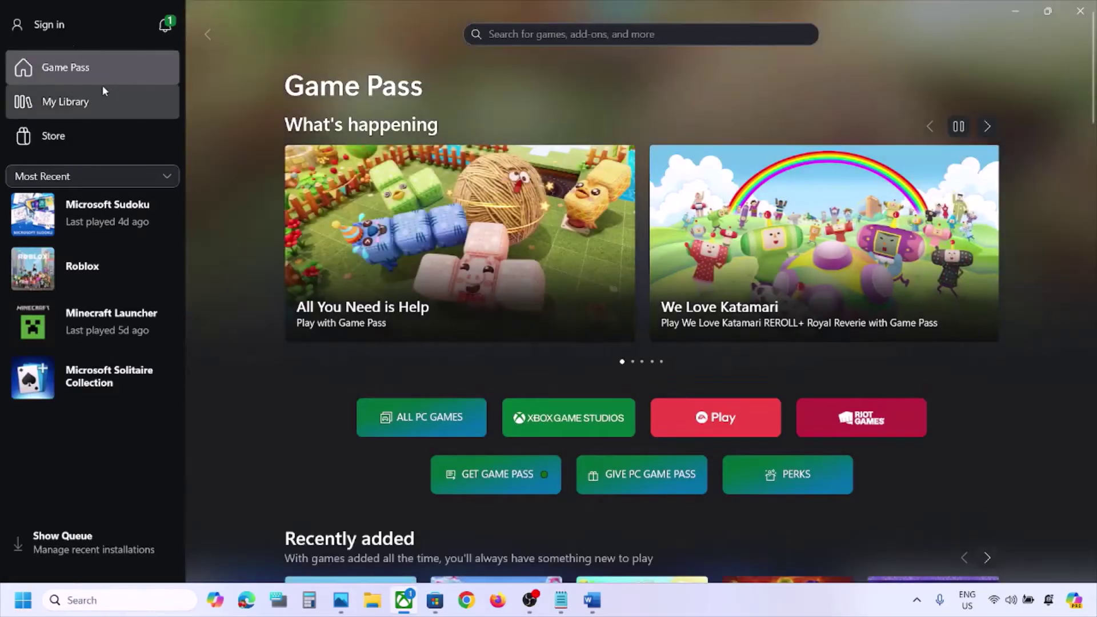
click(58, 32)
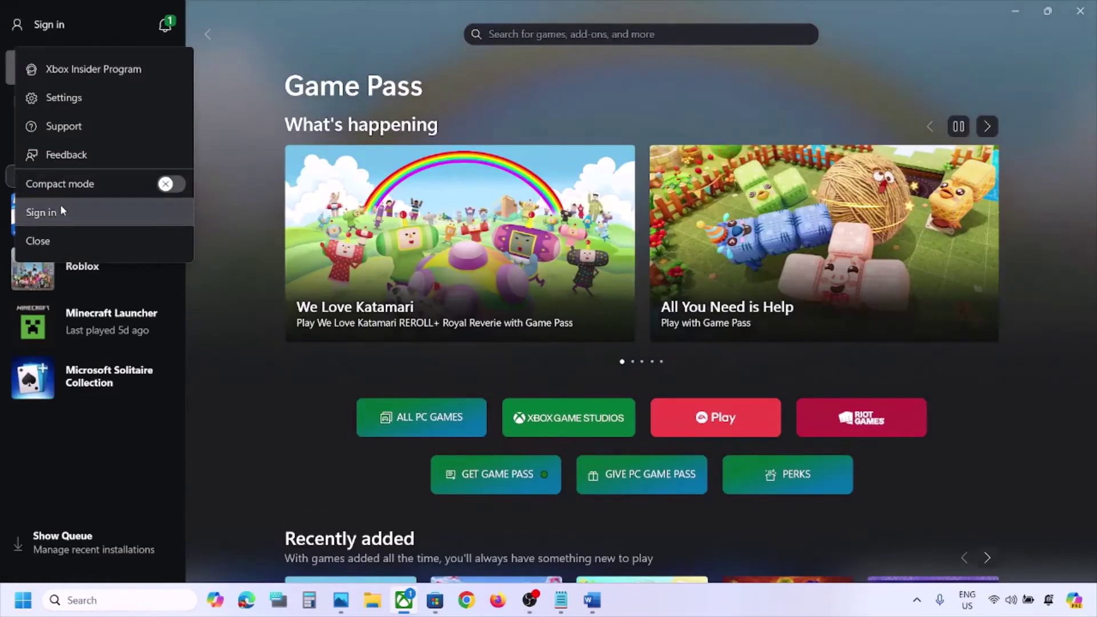
click(41, 212)
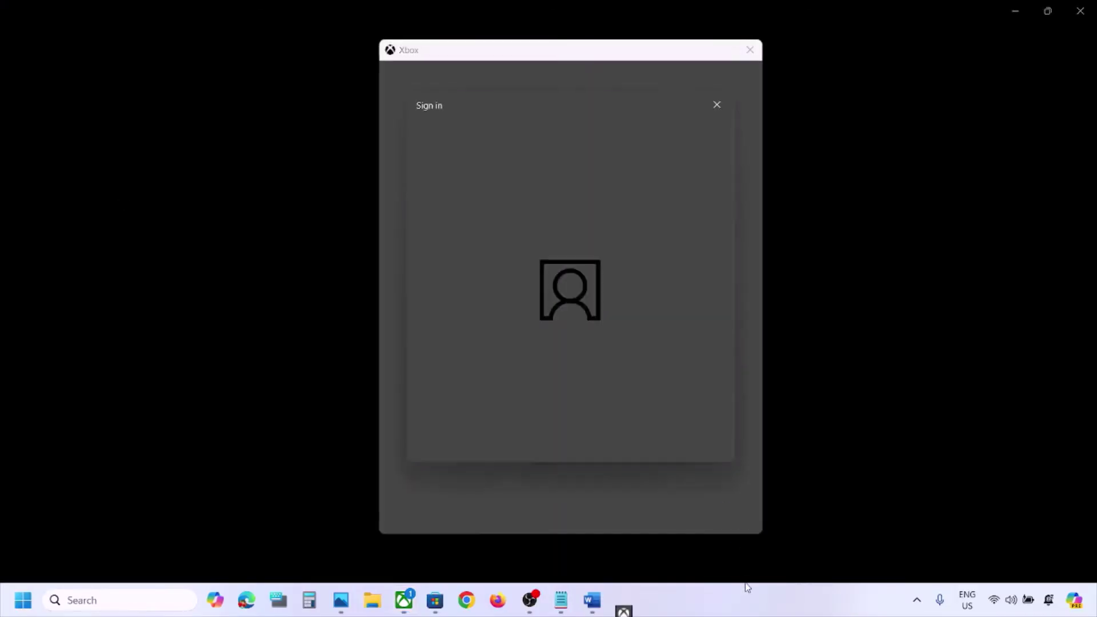
click(497, 253)
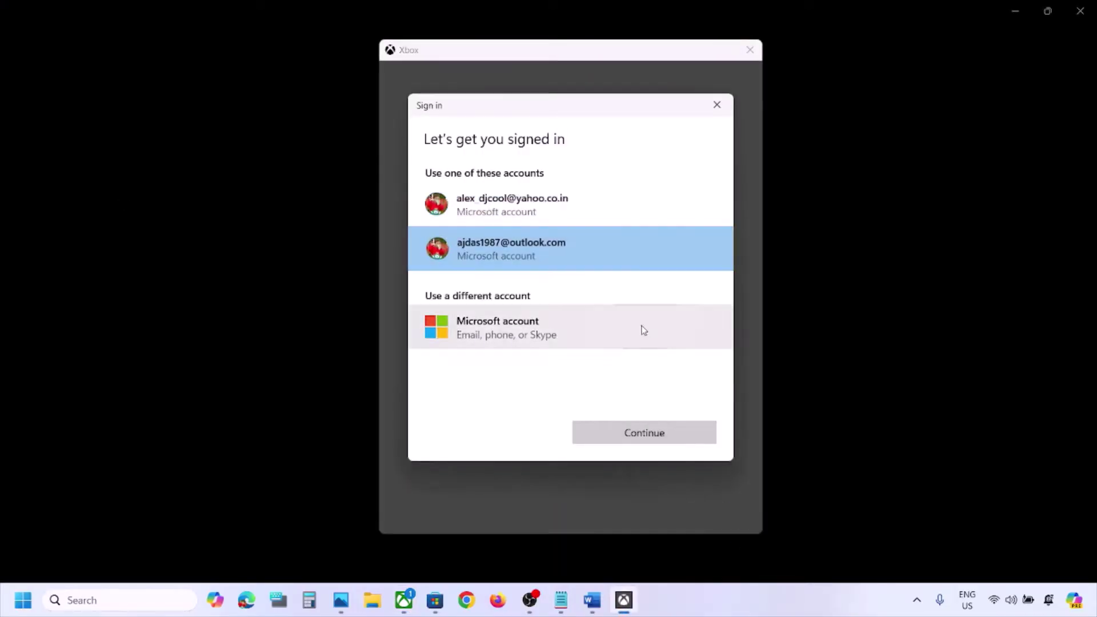
click(638, 434)
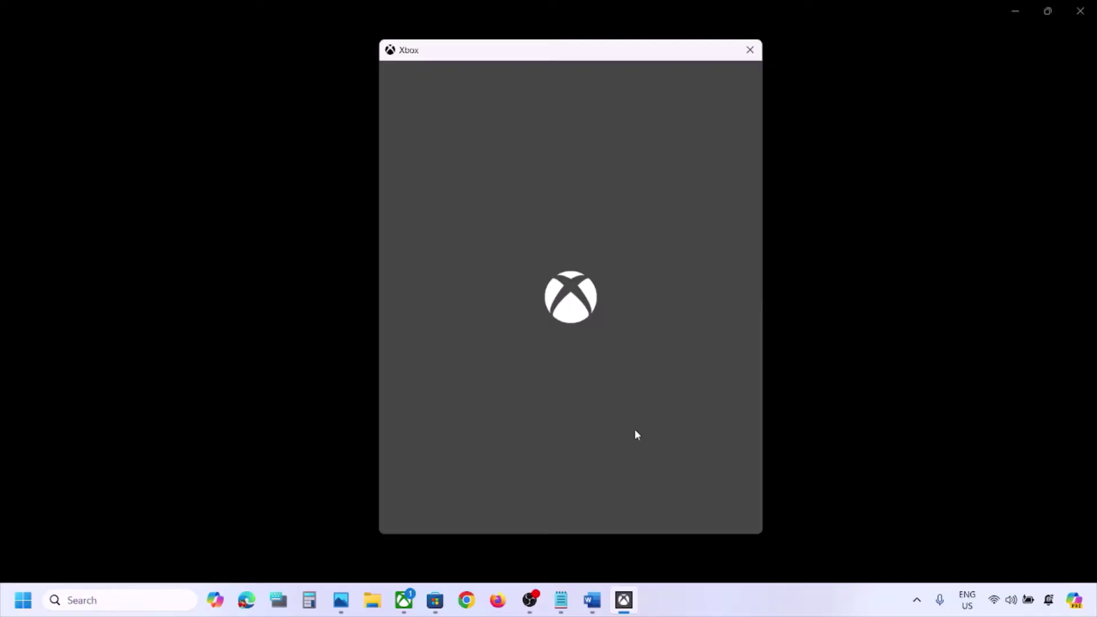
Check Word's 'Run Gaming Service Repair Tool' step, then finish Xbox sign-in with LET'S GO
click(592, 600)
scroll(506, 425, down, 1)
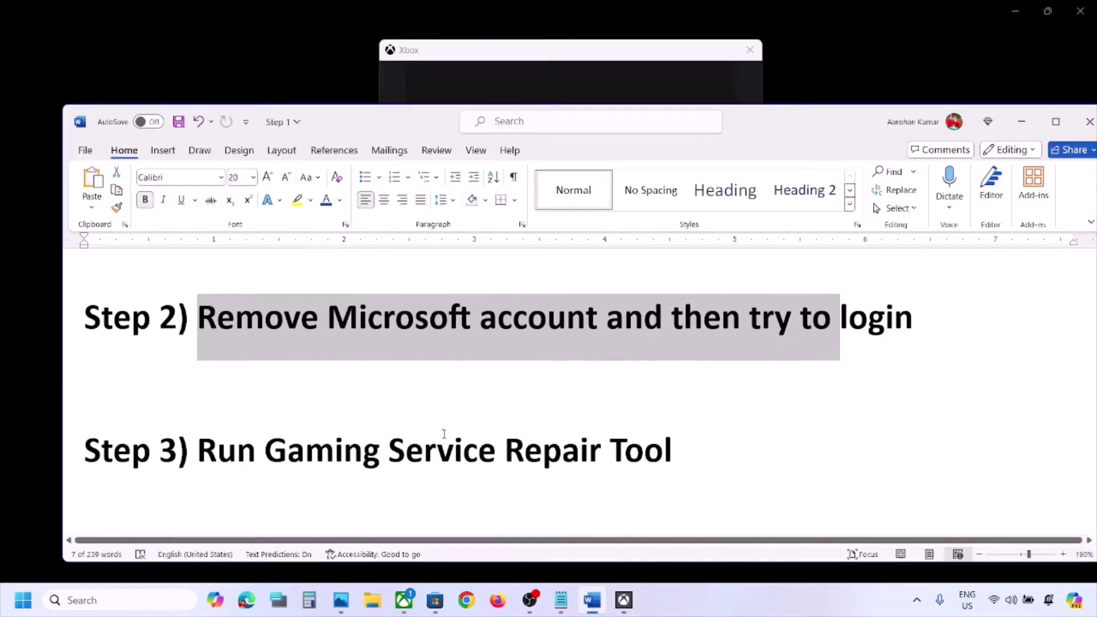
drag(217, 458, 672, 458)
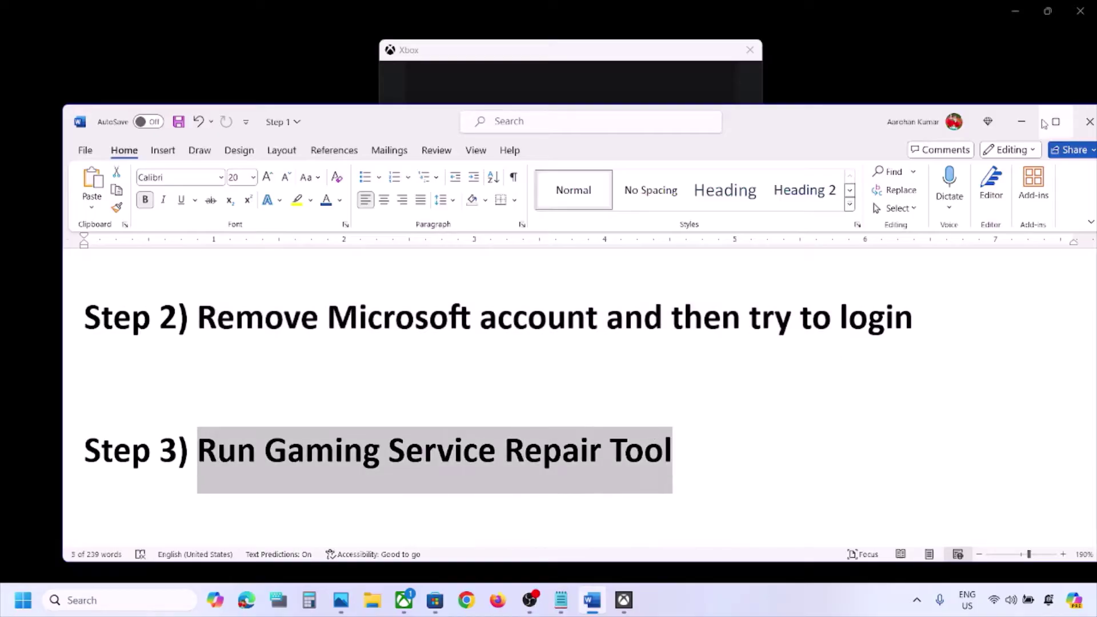
click(1023, 123)
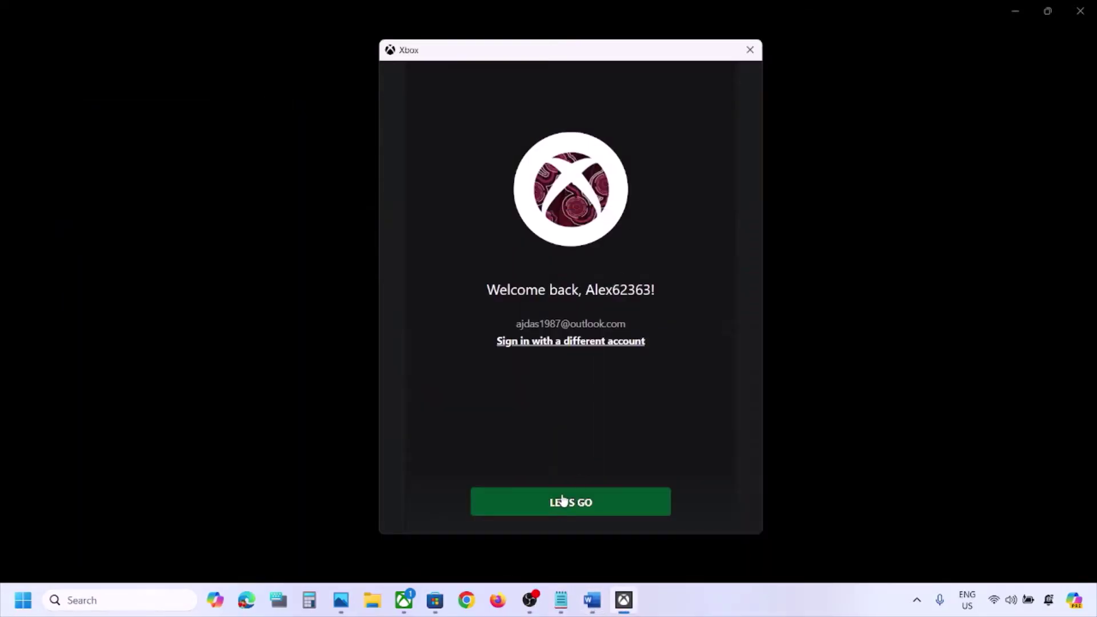
click(563, 501)
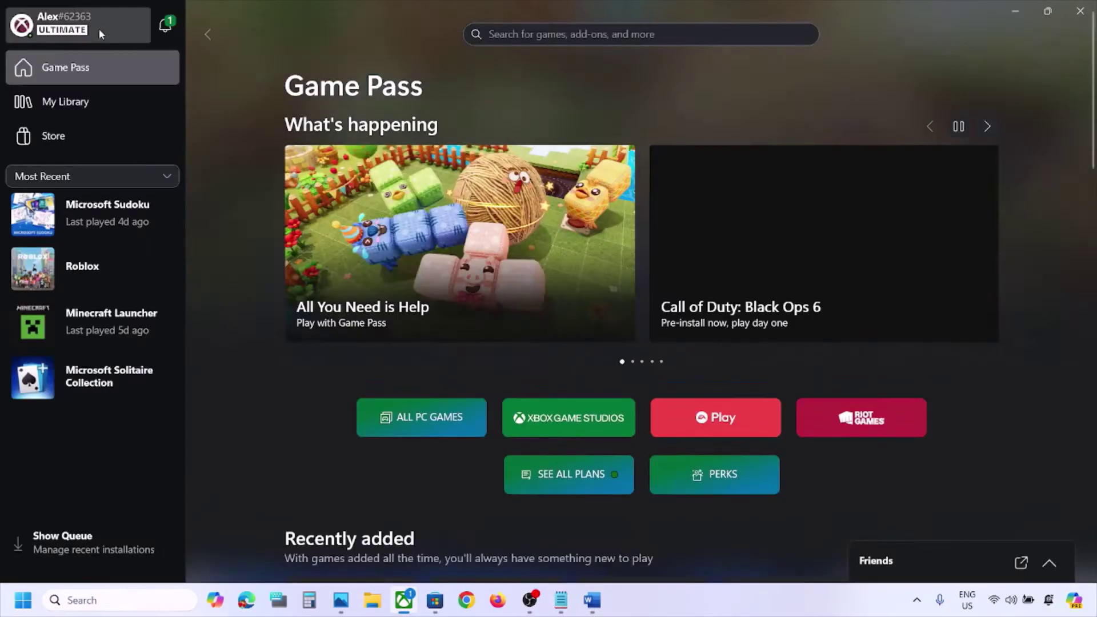
Run the Gaming Services Repair Tool from the Xbox app's Support page and close it when finished
click(98, 29)
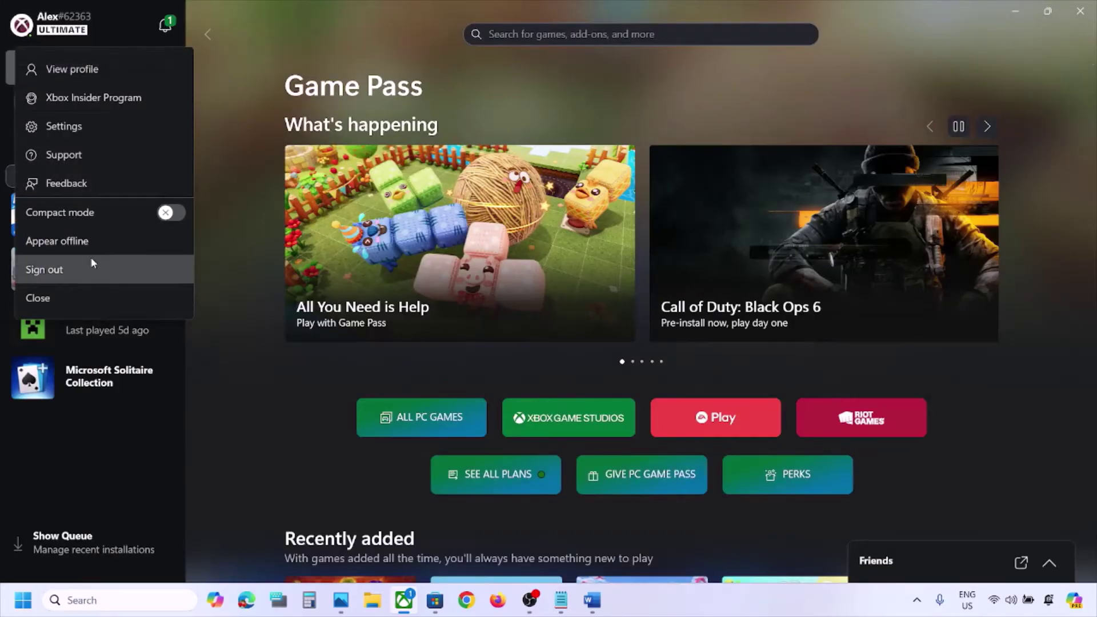
click(64, 163)
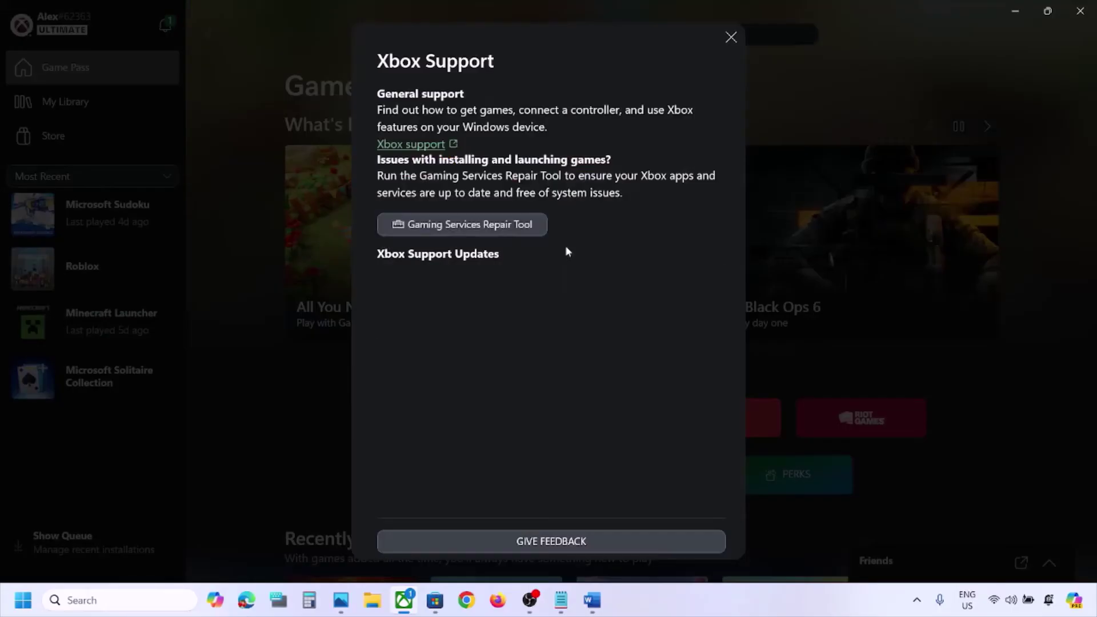
click(480, 226)
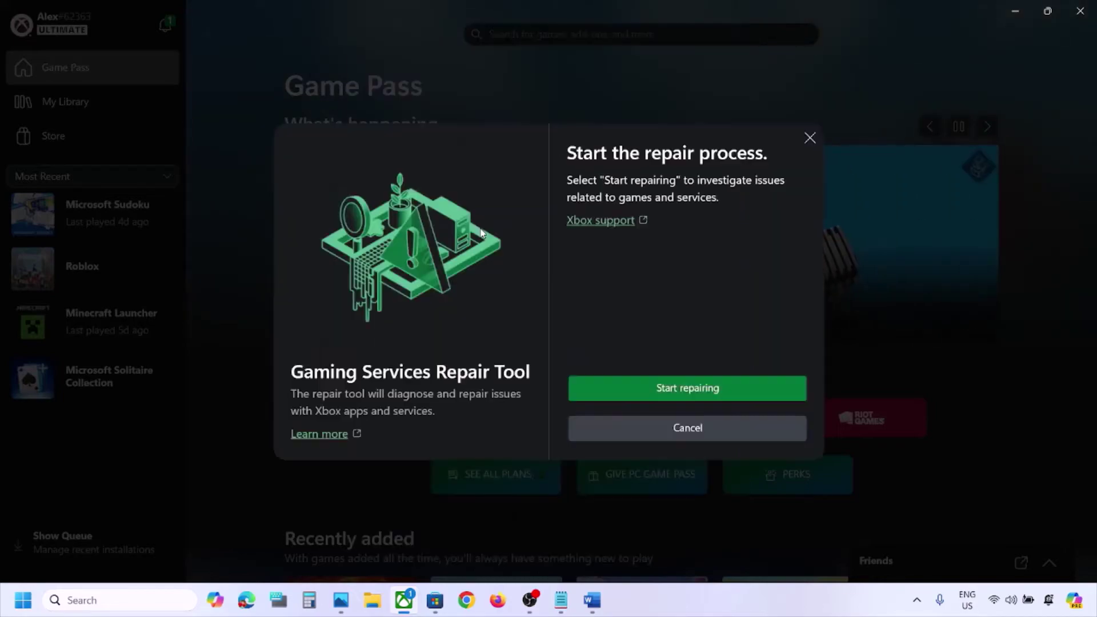
click(647, 388)
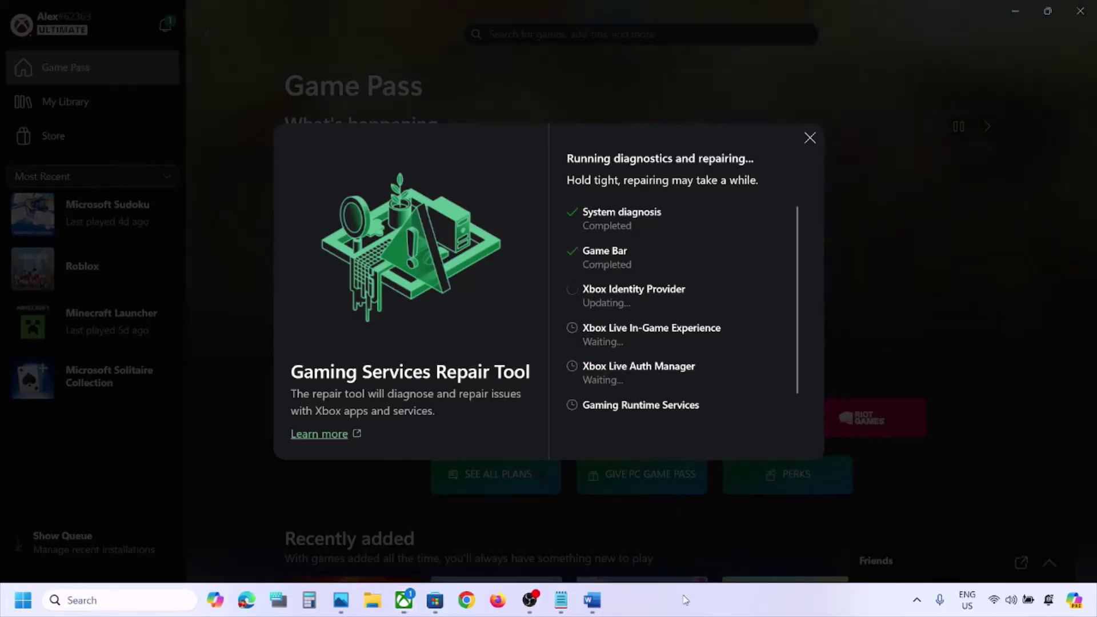
click(729, 451)
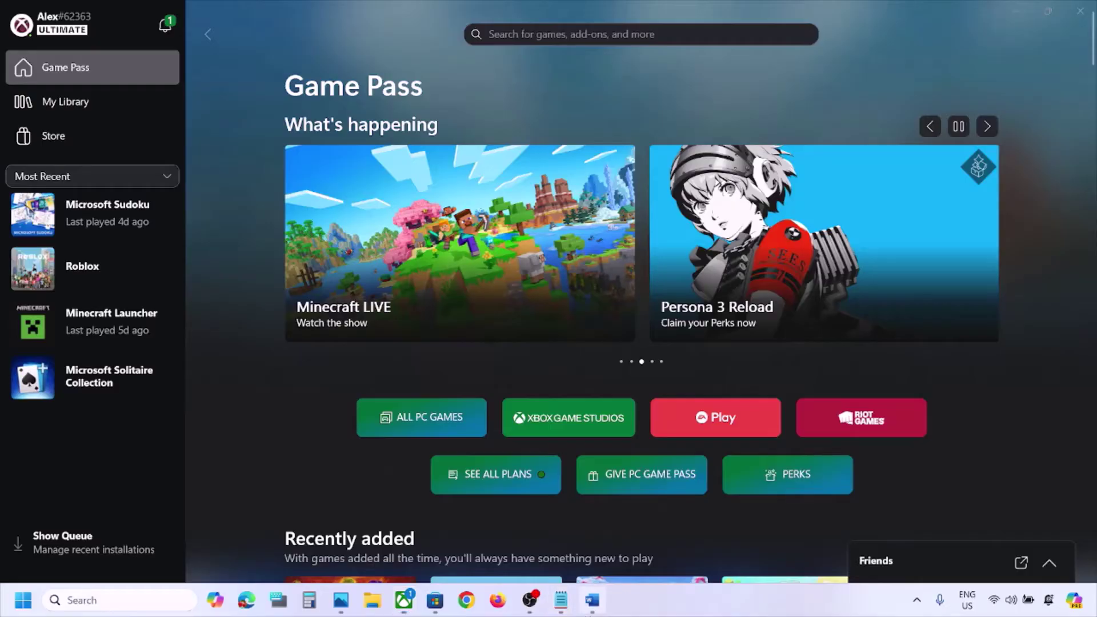
Reselect the 'Run Gaming Service Repair Tool' line in the Word notes and open a new Chrome window
click(592, 600)
click(698, 439)
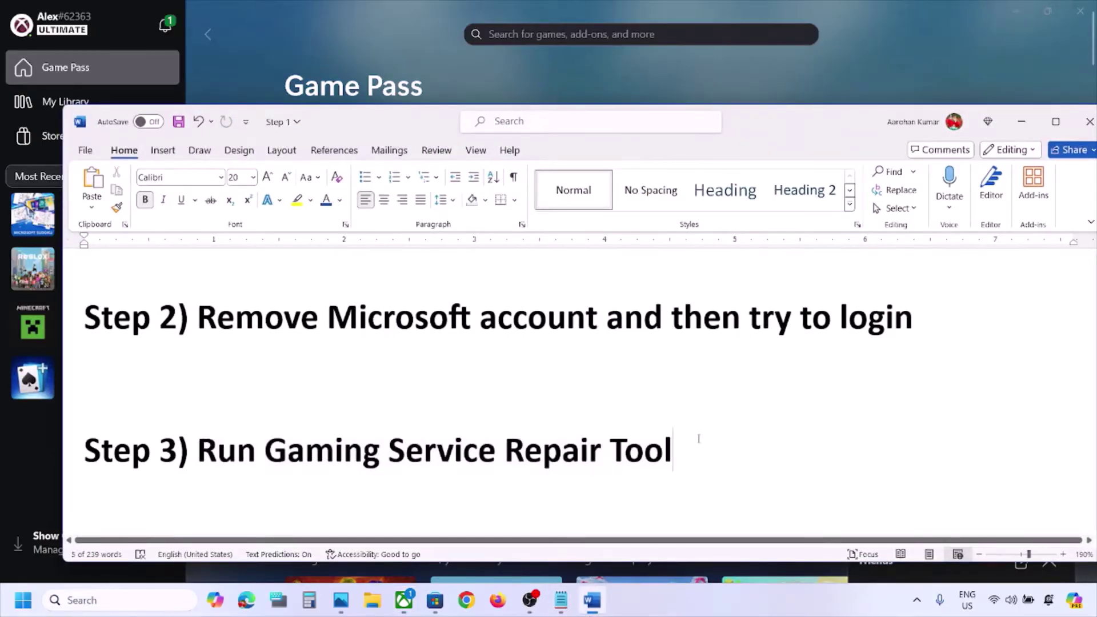
drag(702, 443, 217, 443)
key(ctrl+c)
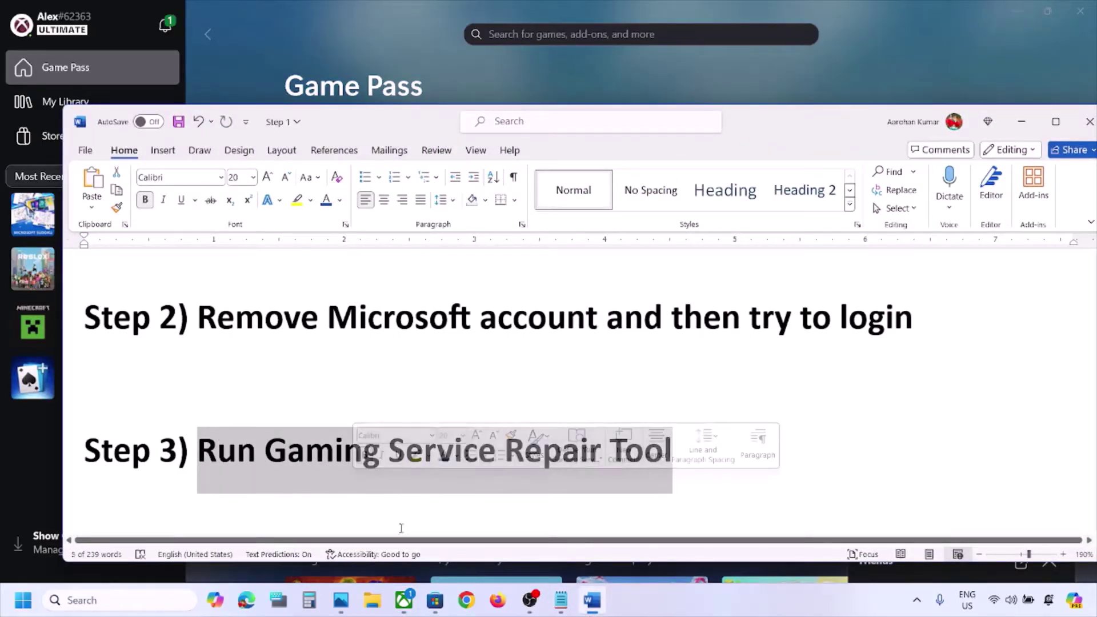
click(466, 600)
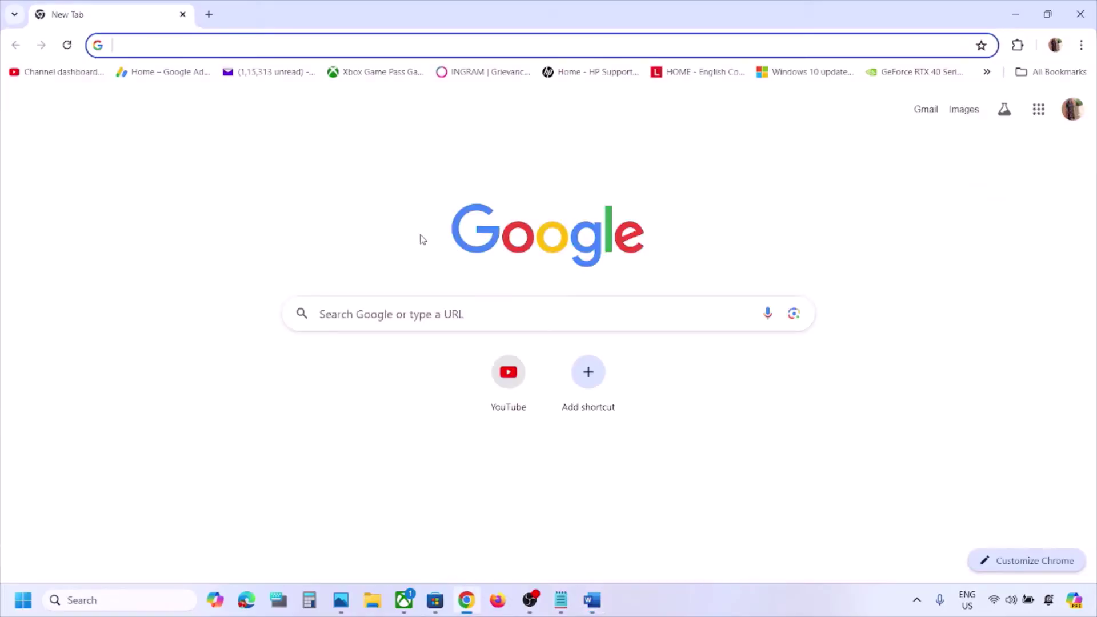
Search the pasted step text and download the Gaming Services Repair Tool for PC from Xbox Support
key(ctrl+v)
key(Return)
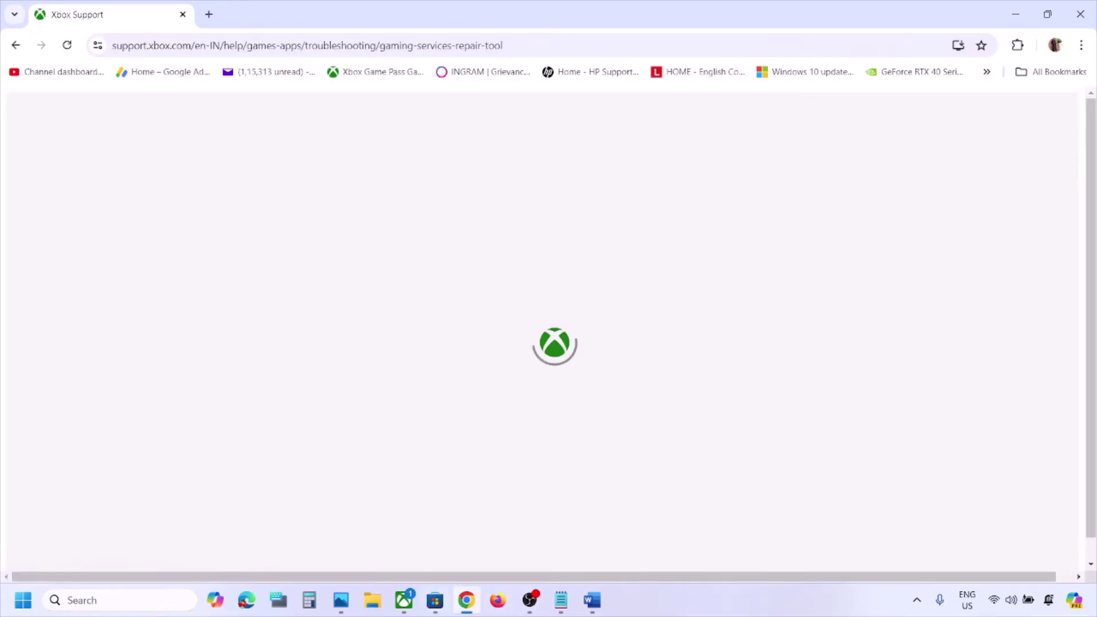
click(405, 602)
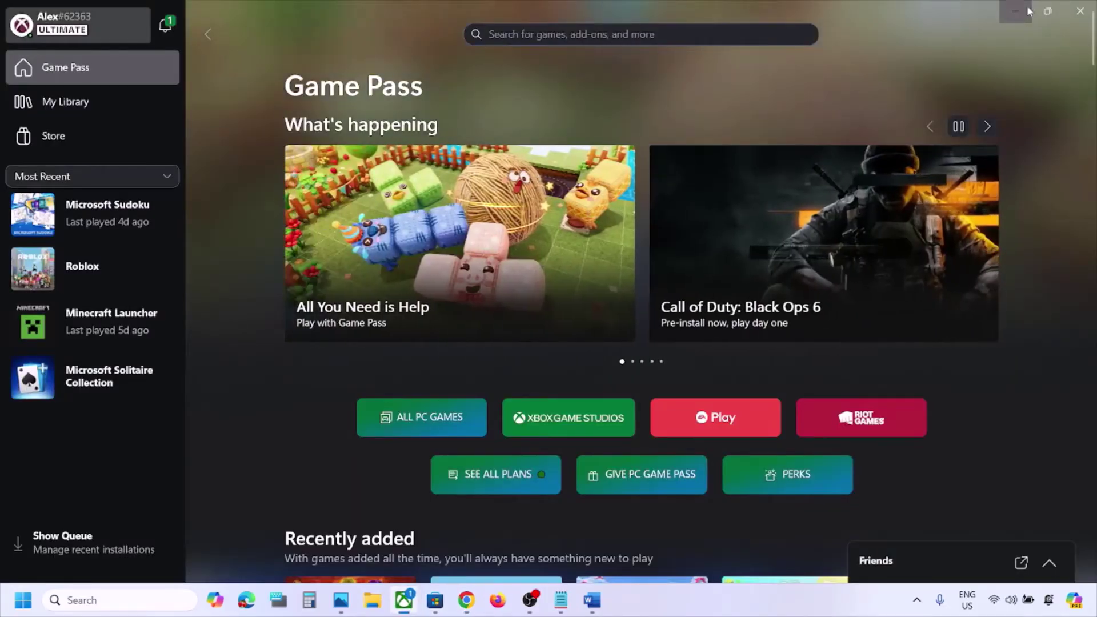
click(1016, 11)
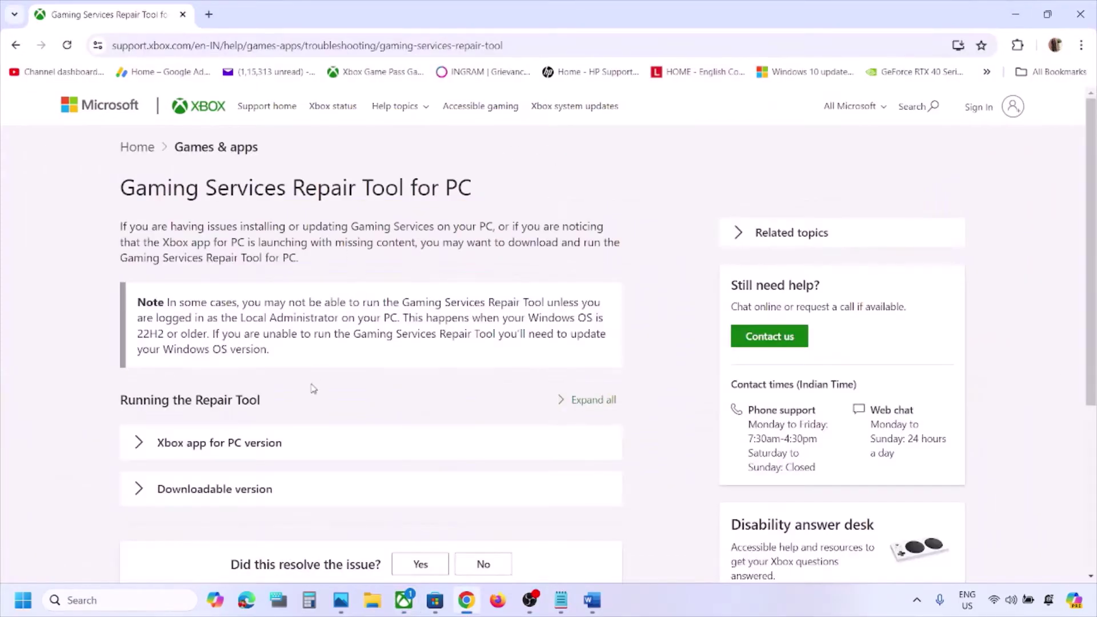
scroll(284, 402, down, 5)
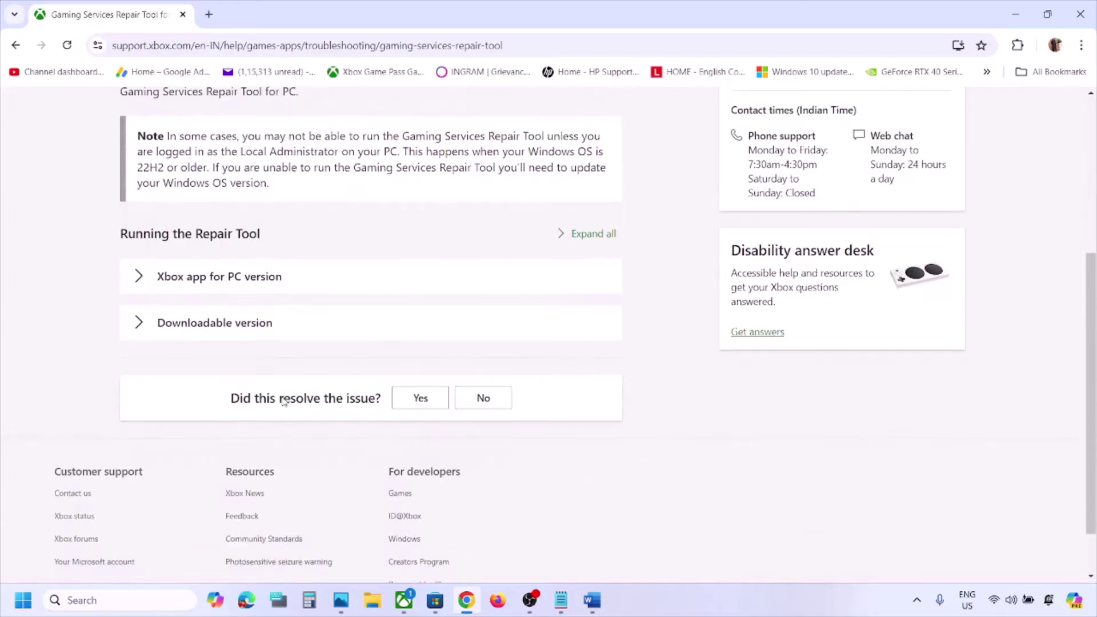
click(150, 326)
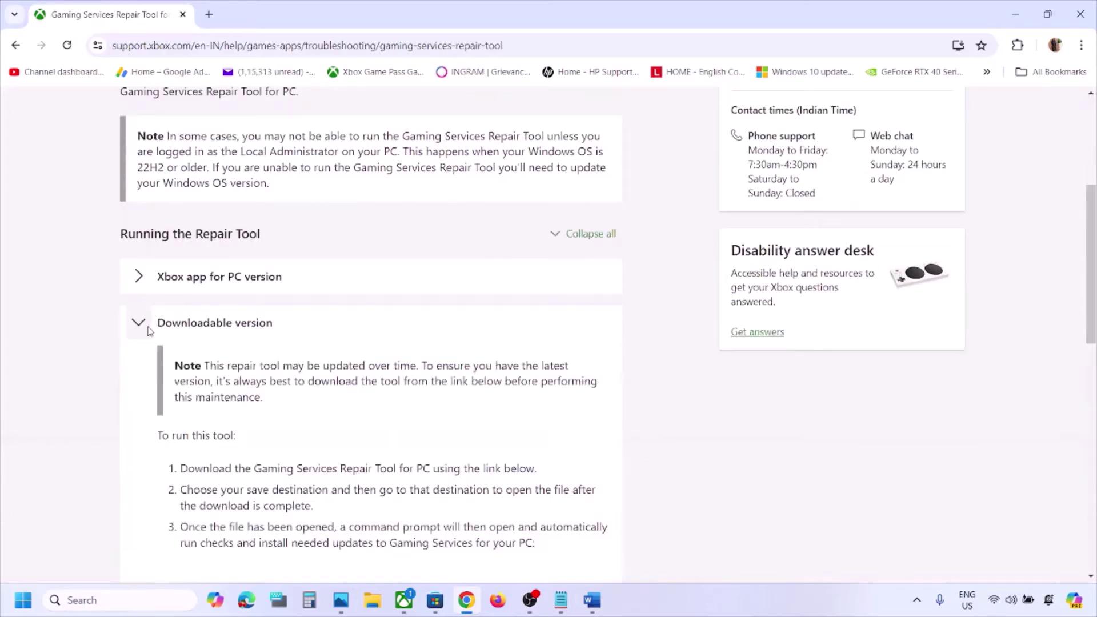
scroll(216, 326, down, 8)
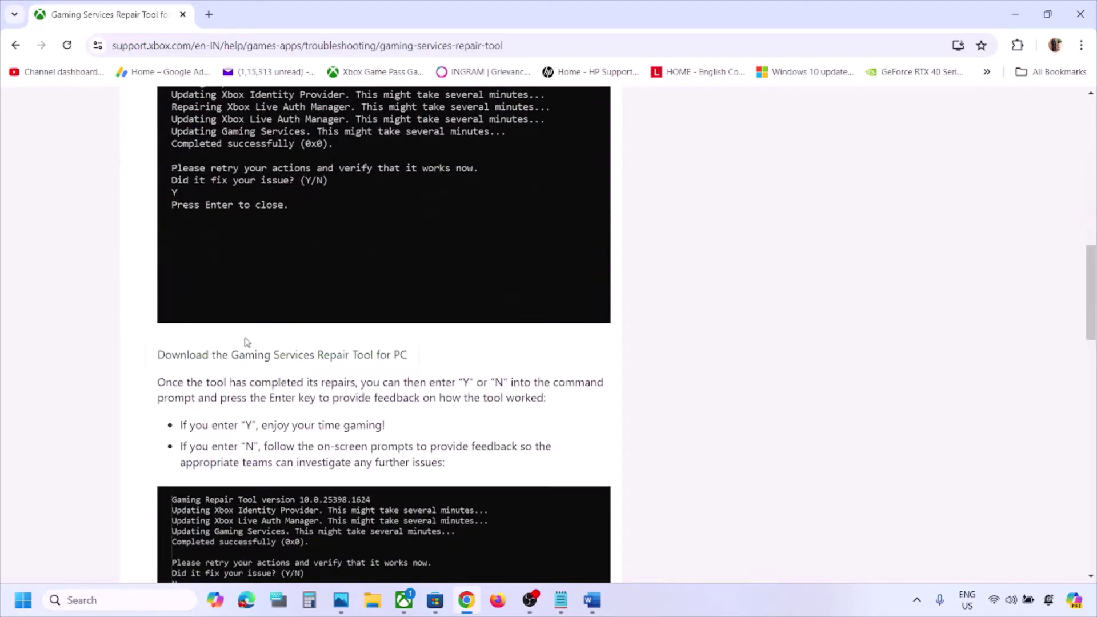
click(243, 360)
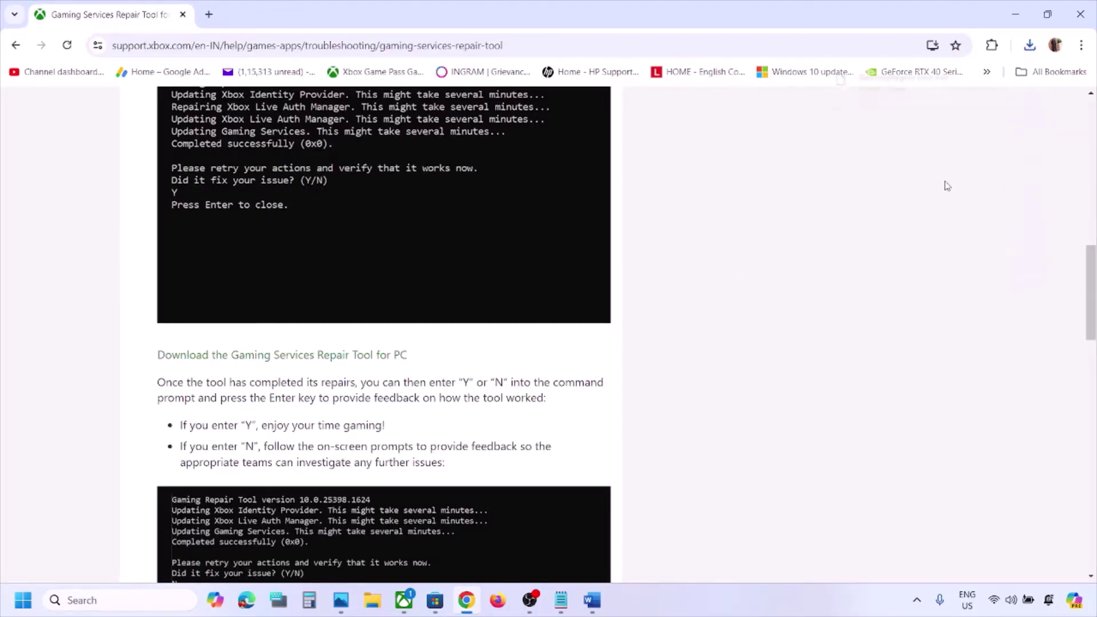
Run GamingRepairTool.exe until 'Completed successfully (0x0)', close the console, and reopen the Xbox app via search
click(906, 81)
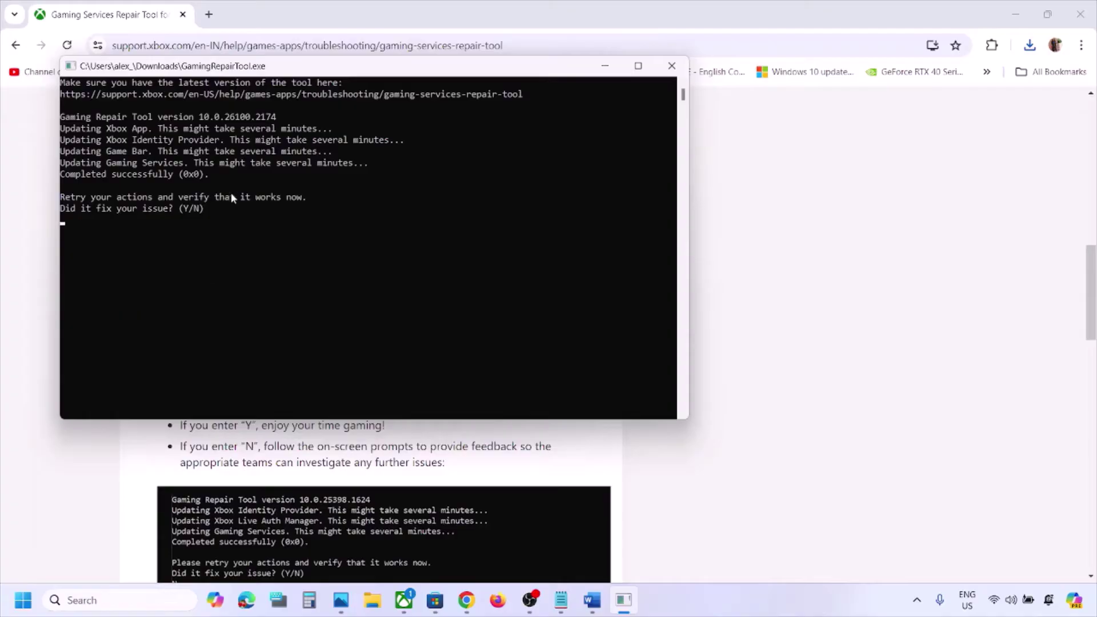
drag(221, 177, 54, 176)
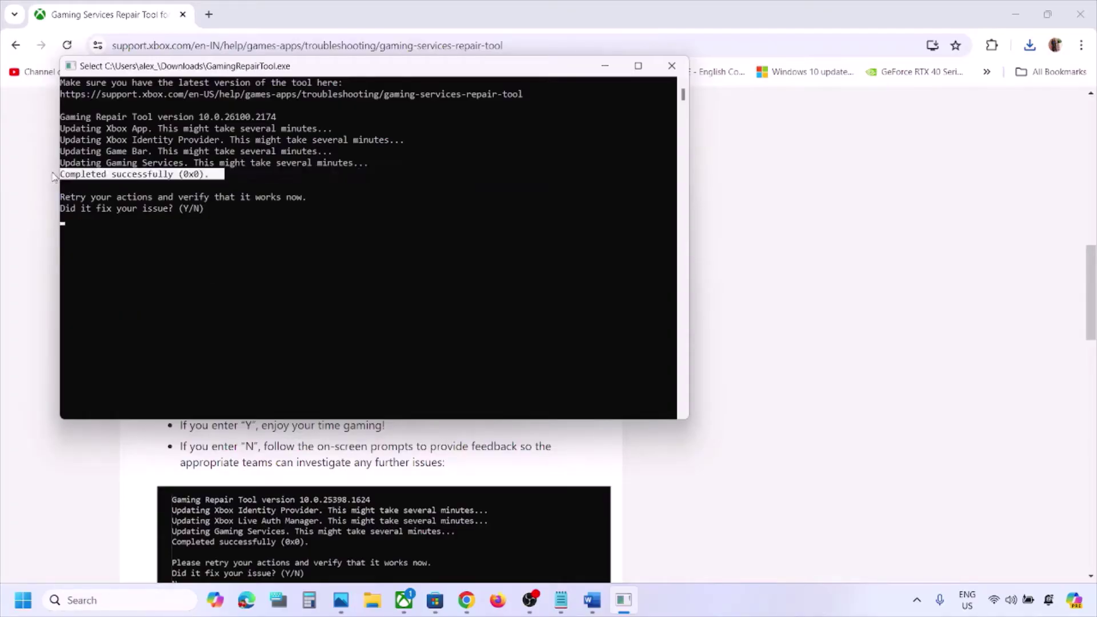
click(674, 67)
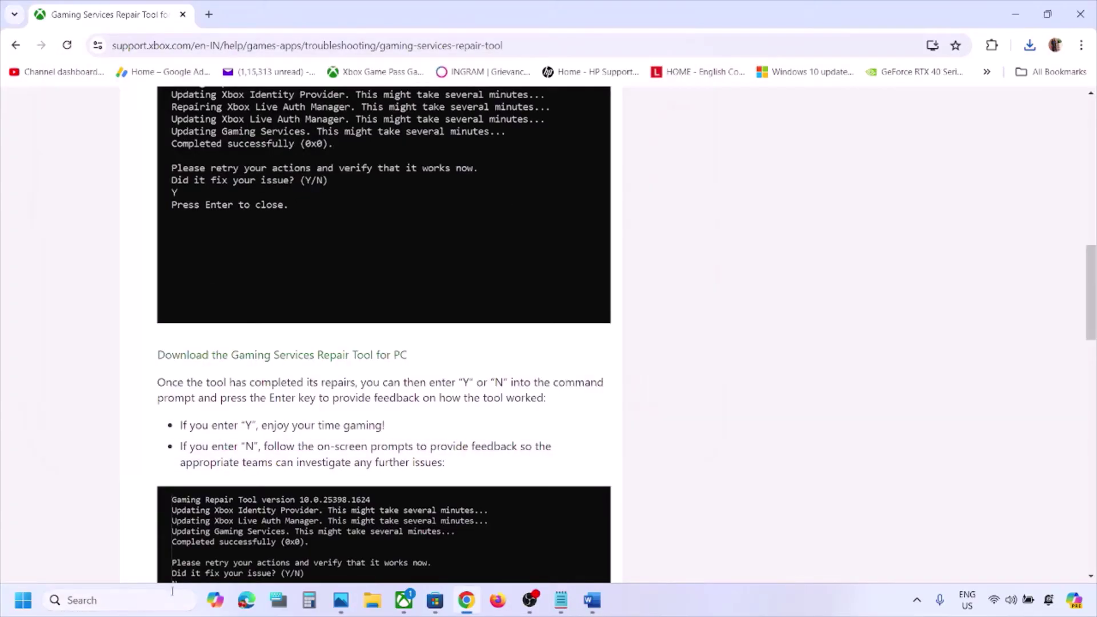
click(149, 599)
text(xbox)
key(Return)
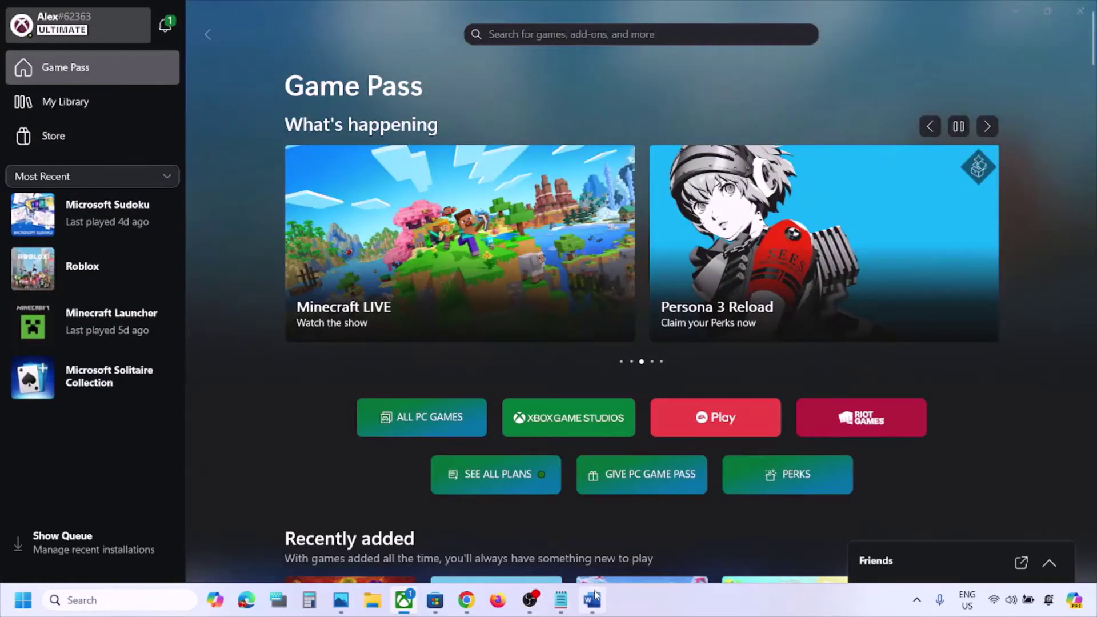
Highlight the Step 4 restart instruction in Word, then view and dismiss the Start menu power options
click(592, 601)
scroll(507, 423, down, 1)
scroll(506, 423, down, 3)
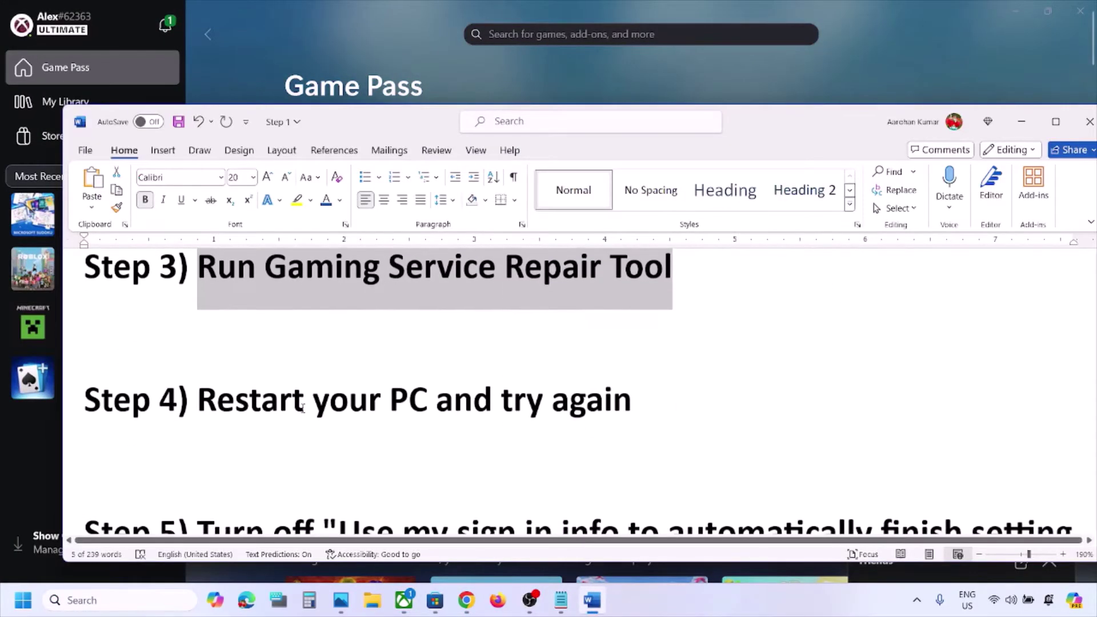
drag(253, 403, 800, 403)
click(23, 600)
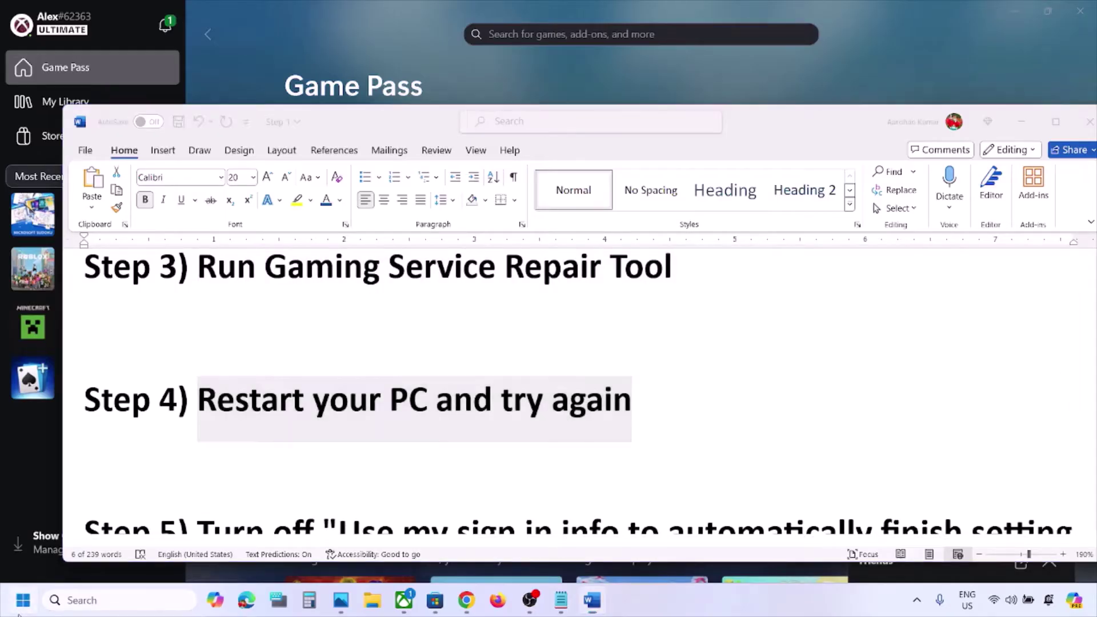
click(416, 551)
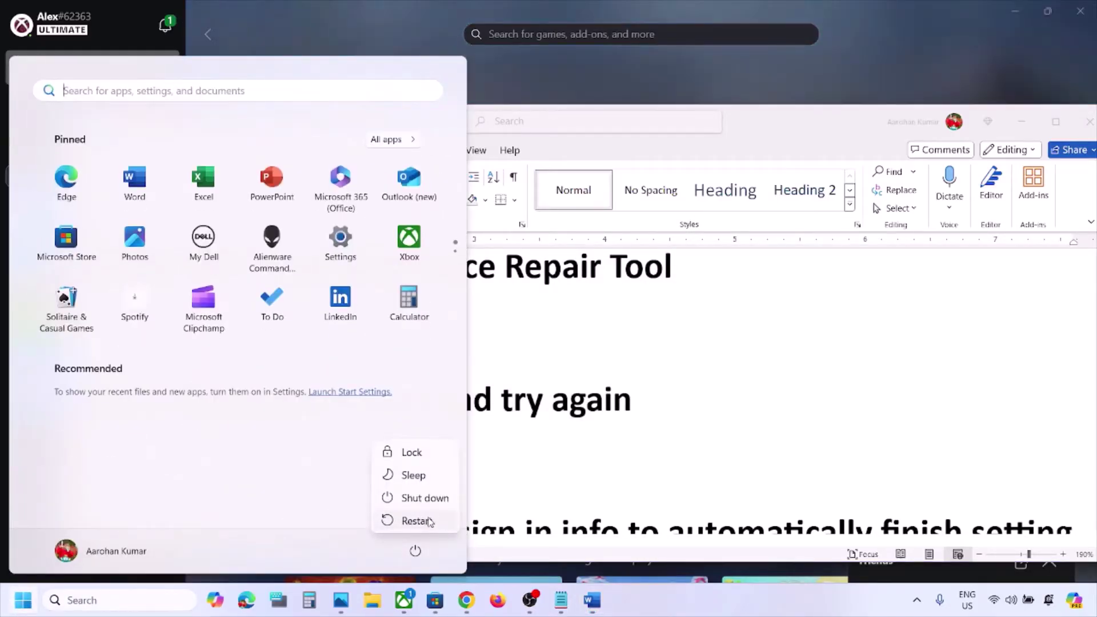
click(671, 448)
Scroll to Step 5 and highlight the sign-in info setting name
scroll(673, 451, down, 2)
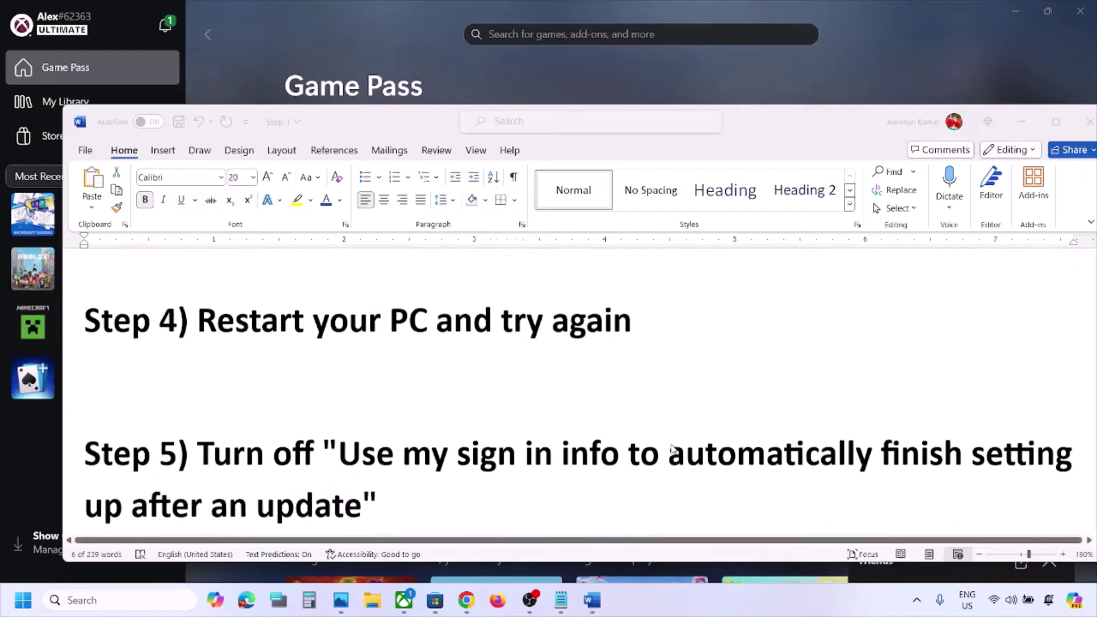
scroll(672, 450, down, 2)
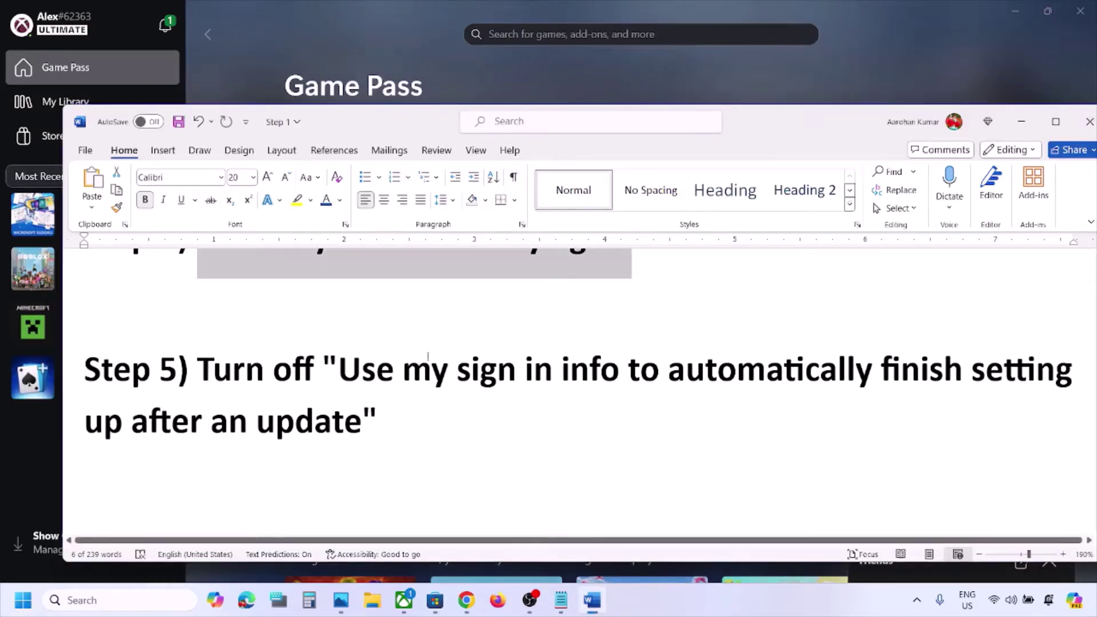
drag(339, 369, 398, 418)
In Accounts > Sign-in options, toggle 'Use my sign-in info…' on and back off, then close Settings
key(super+i)
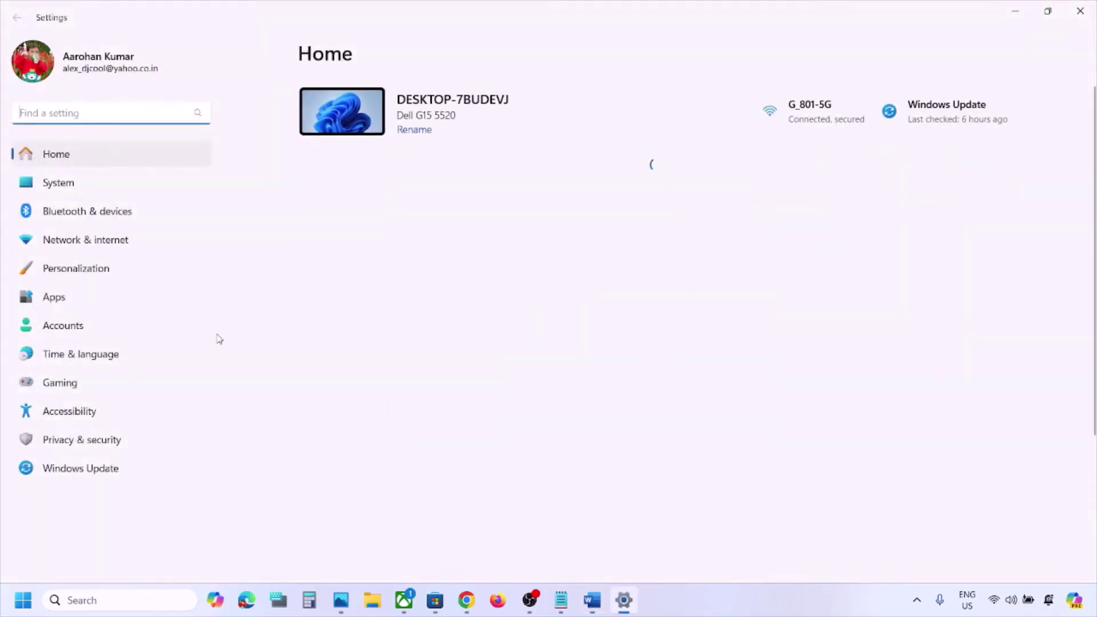
click(105, 328)
scroll(480, 317, down, 6)
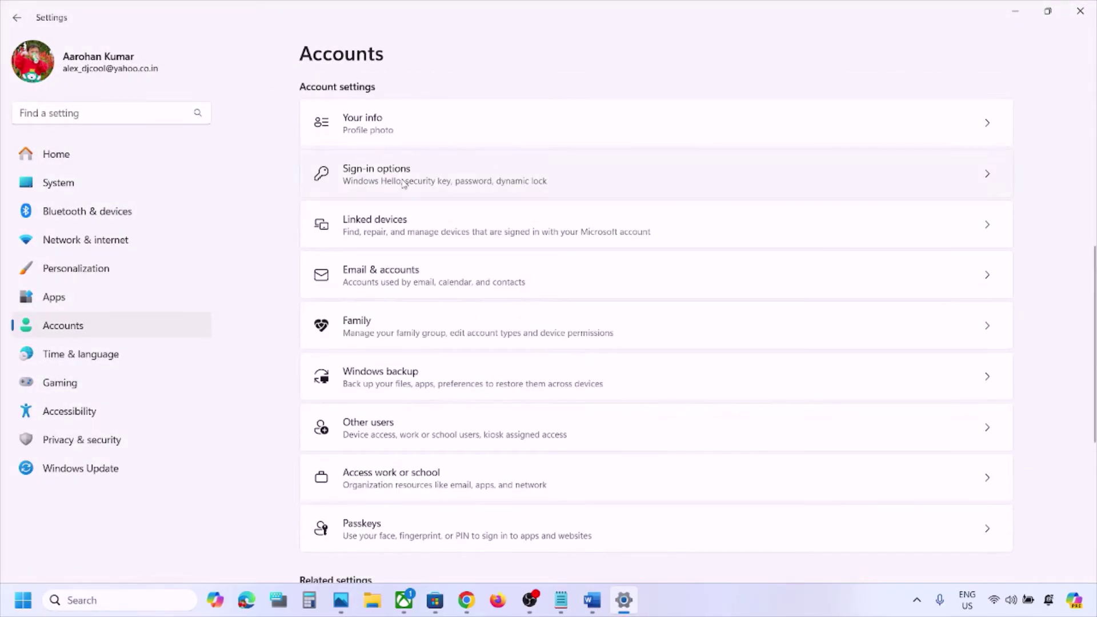
click(403, 182)
scroll(448, 326, down, 5)
scroll(450, 323, up, 1)
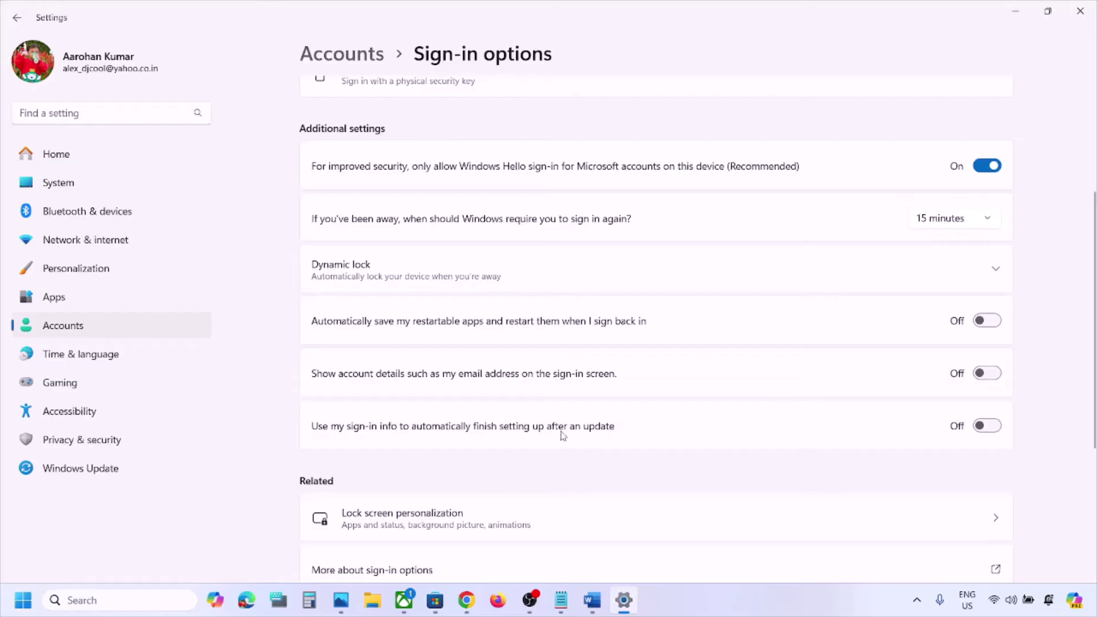
click(994, 428)
click(985, 435)
click(1081, 11)
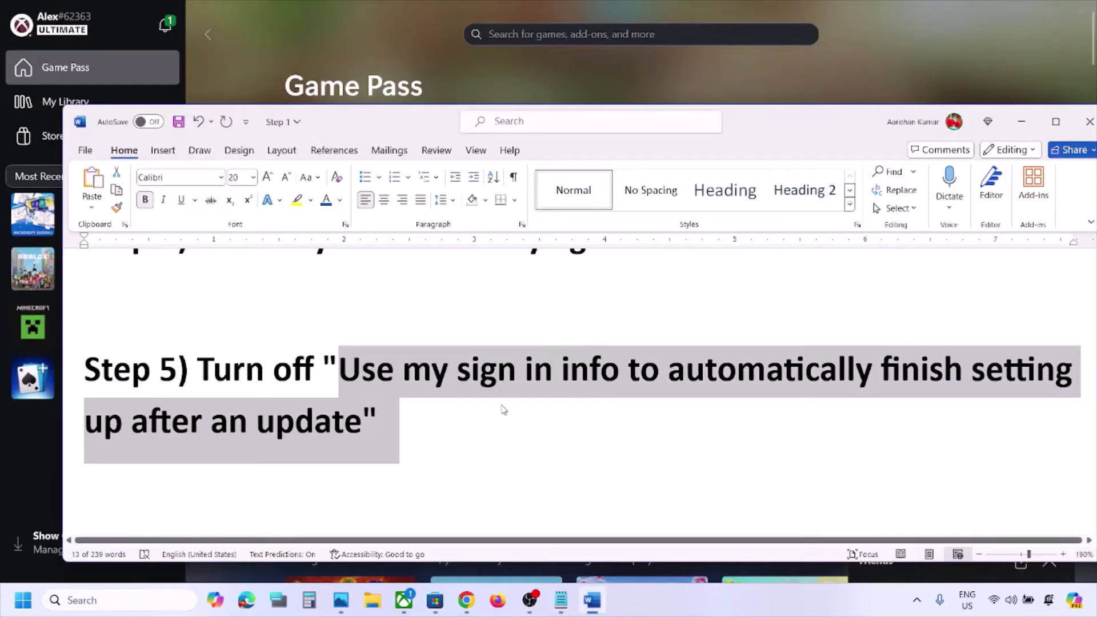
Copy inetcpl.cpl from the Step 6 notes and open Internet Properties through Windows search
scroll(502, 406, down, 2)
scroll(502, 406, down, 1)
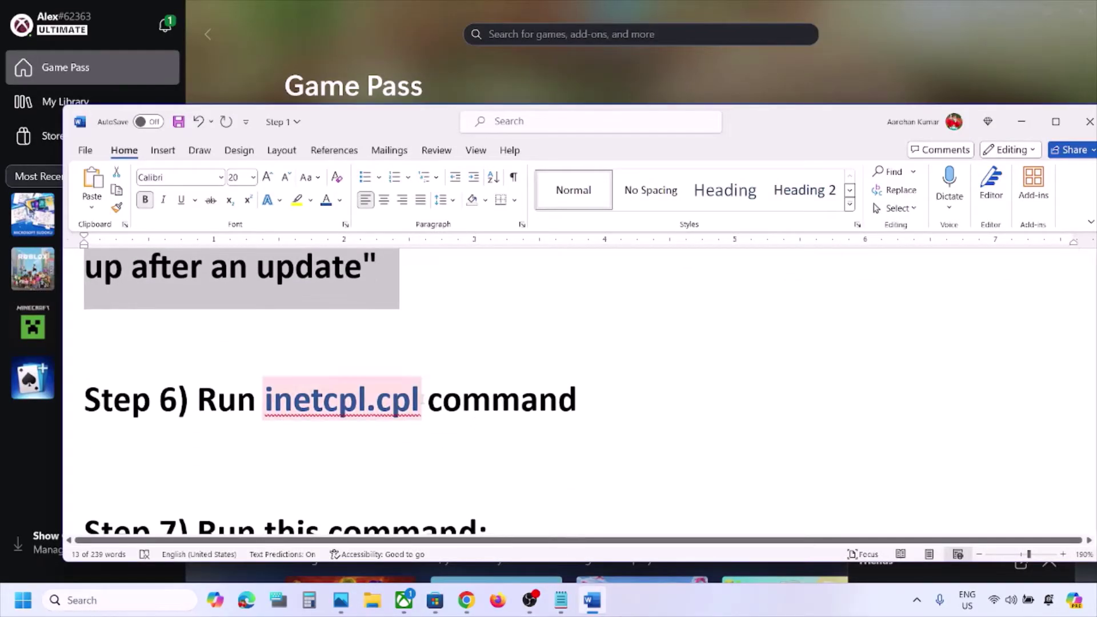
drag(424, 401, 265, 404)
key(ctrl+c)
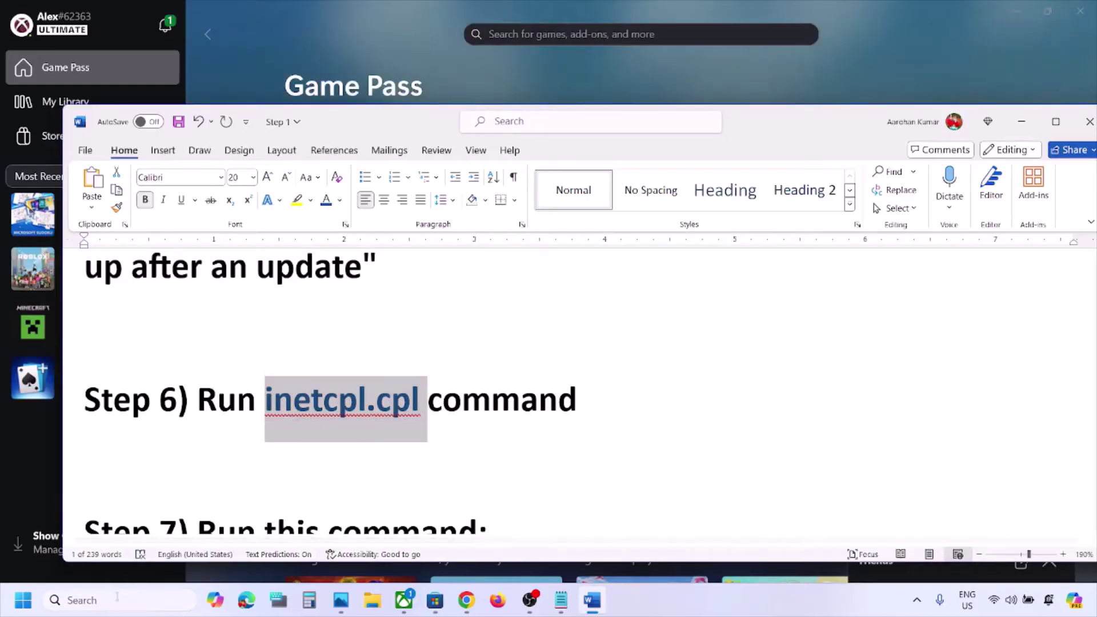
click(114, 598)
key(ctrl+v)
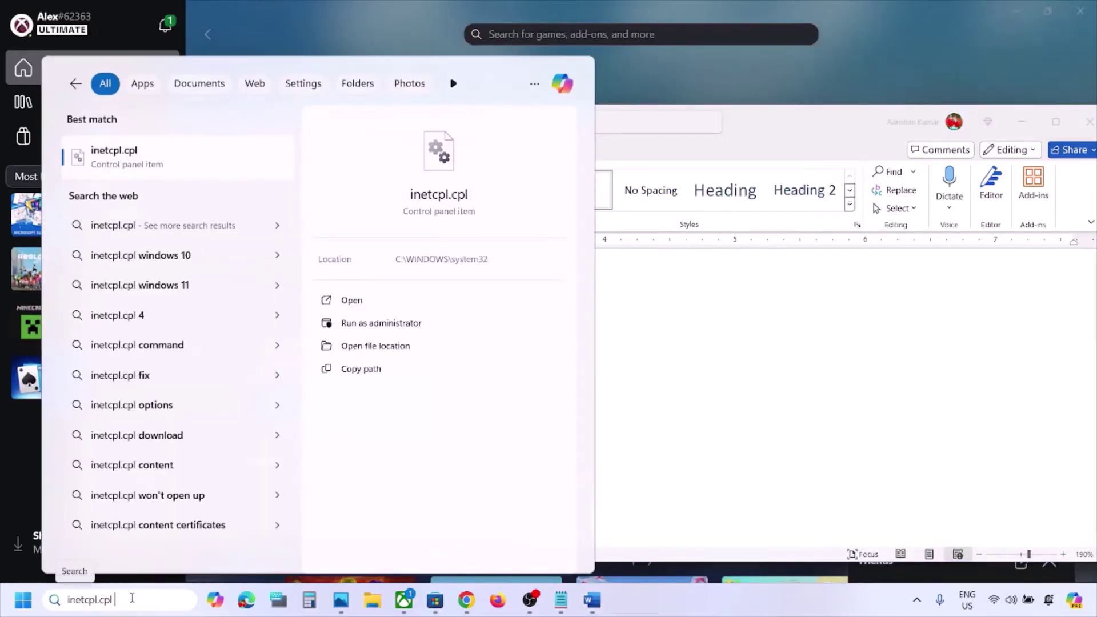
click(150, 163)
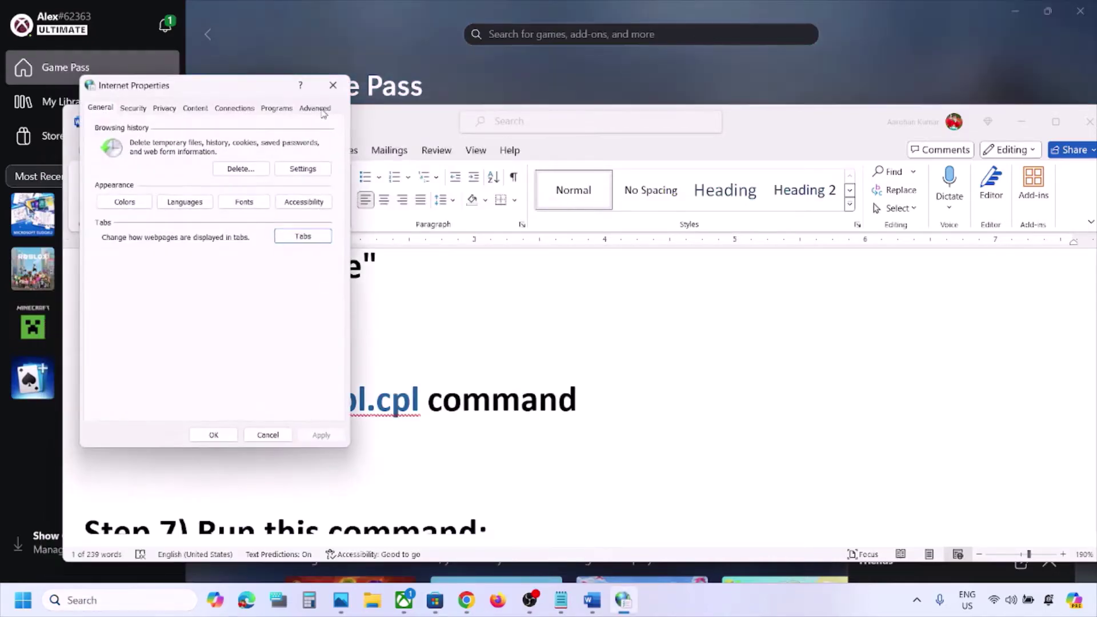
Check the TLS 1.0–1.3 options on the Advanced tab and confirm with OK
click(315, 108)
scroll(228, 258, down, 10)
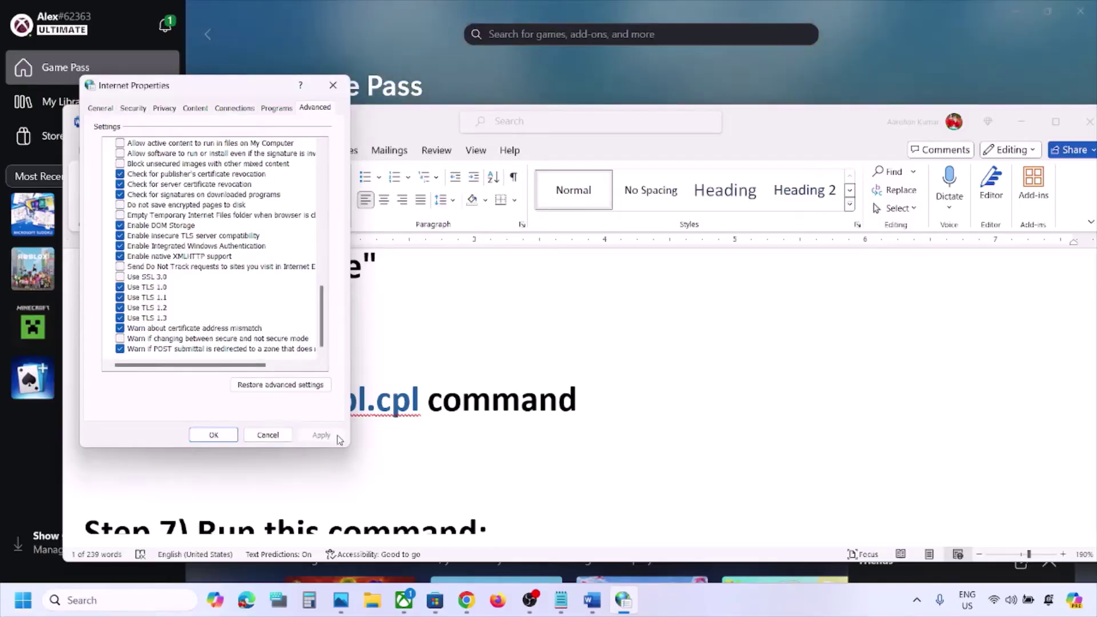
click(229, 436)
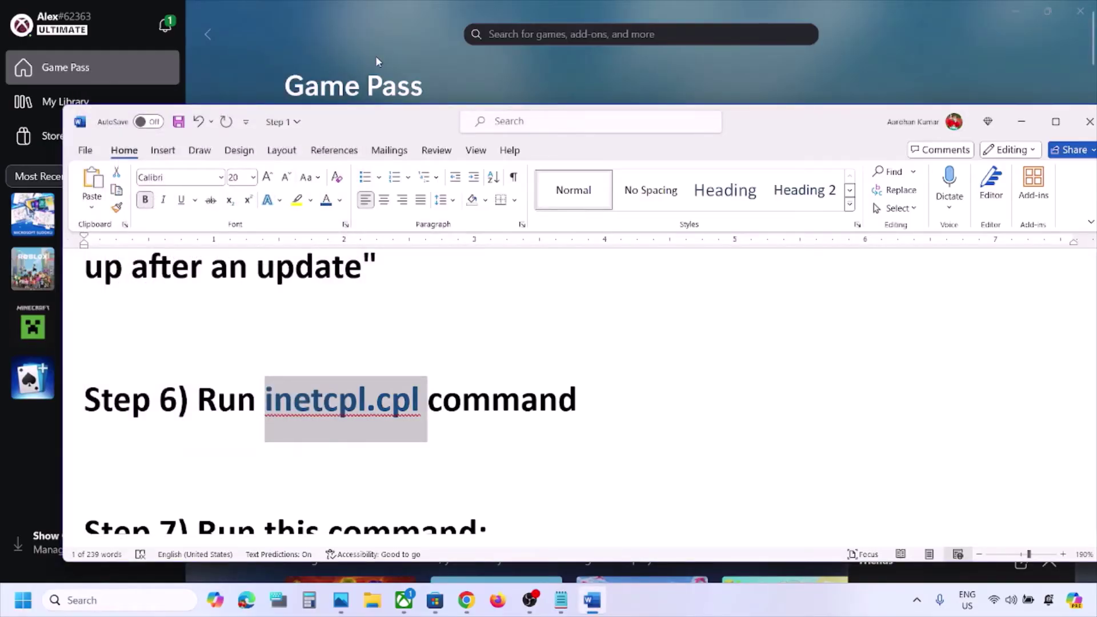
Copy the Step 7 Get-AppxPackage command and launch Windows PowerShell as administrator
scroll(404, 292, down, 5)
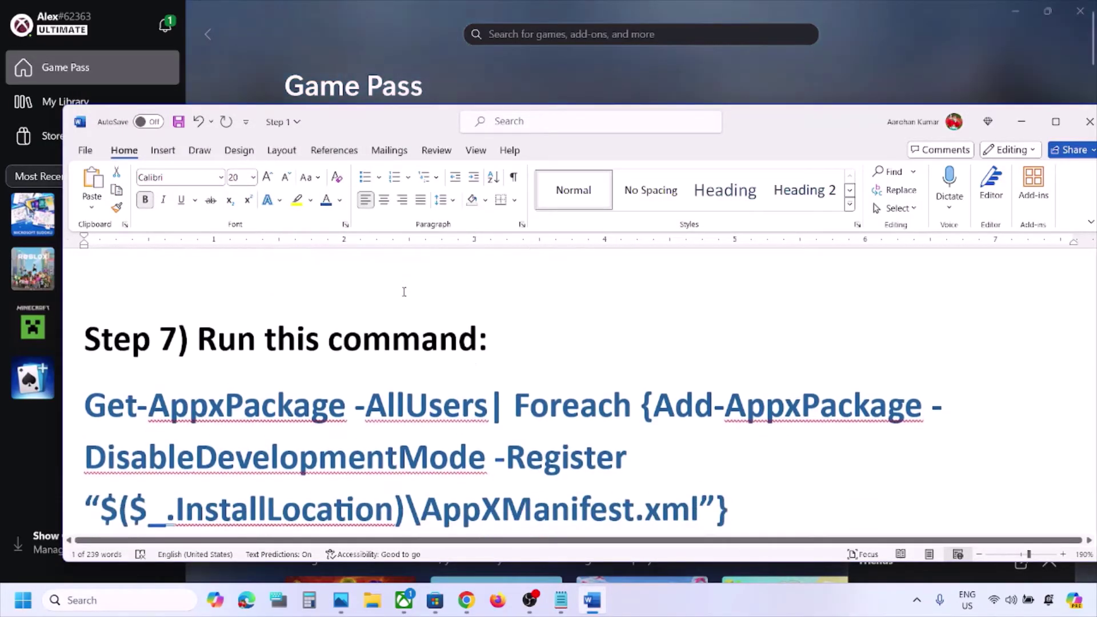
scroll(746, 460, down, 1)
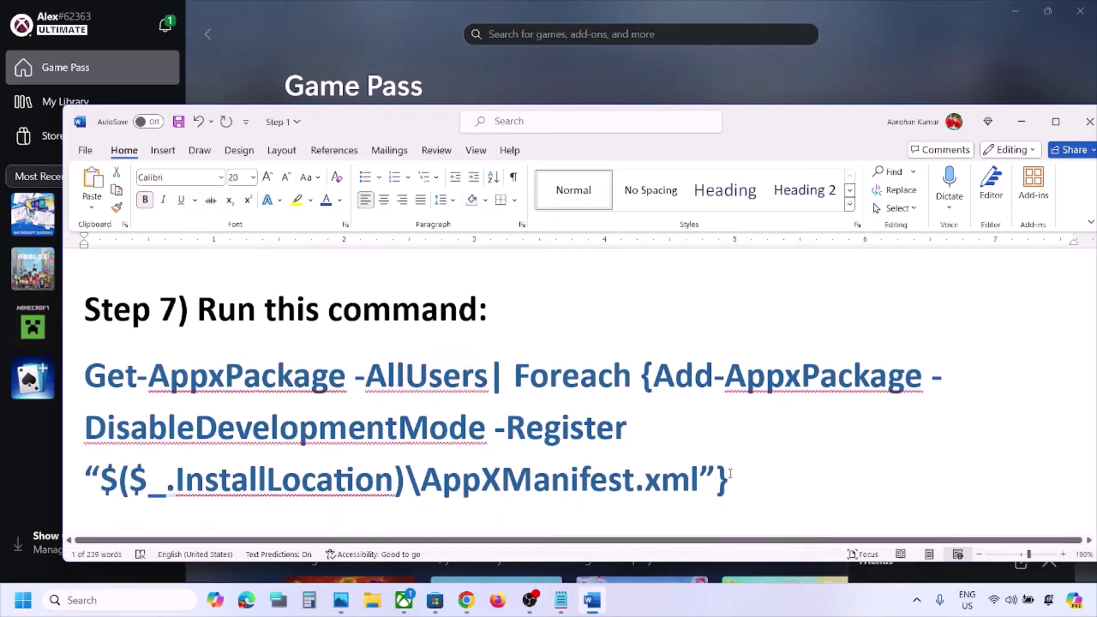
drag(731, 473, 81, 385)
key(super+c)
click(82, 601)
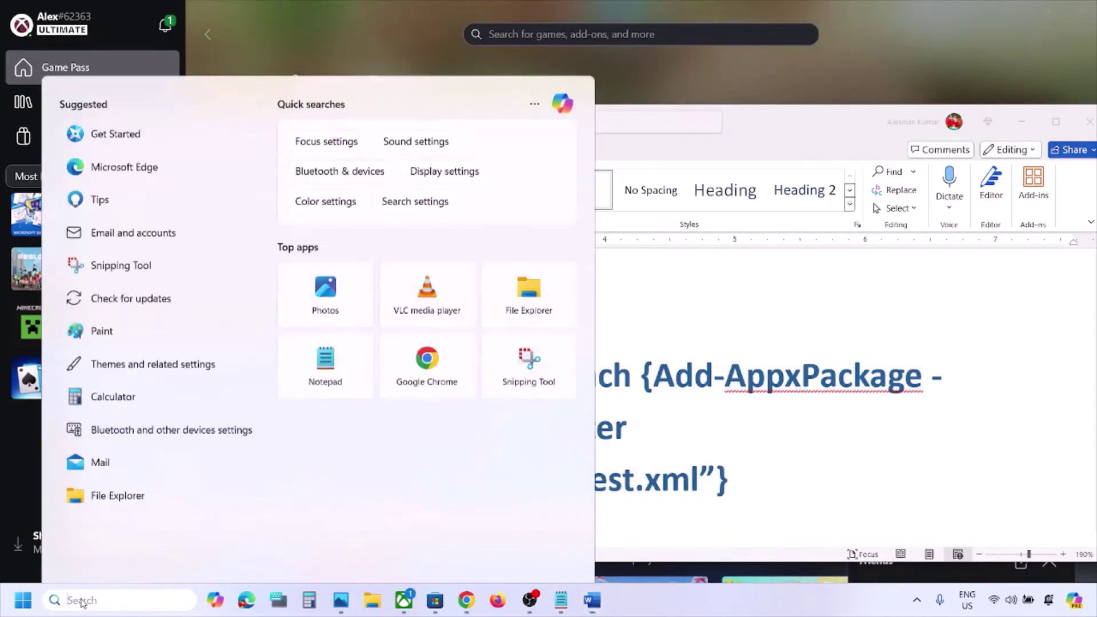
text(powershell)
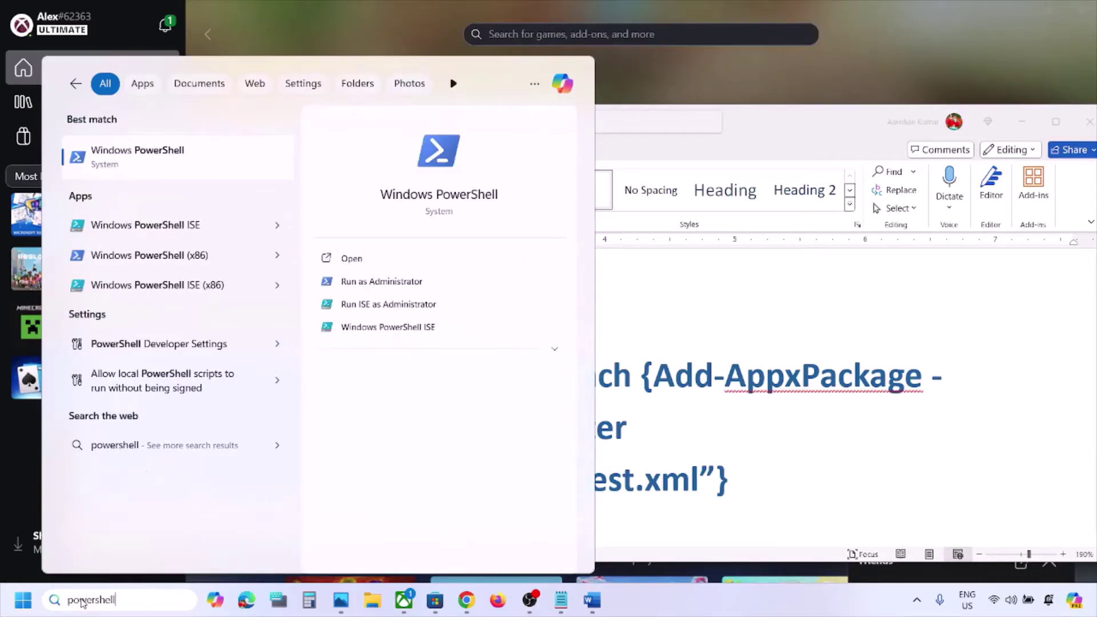
right_click(162, 166)
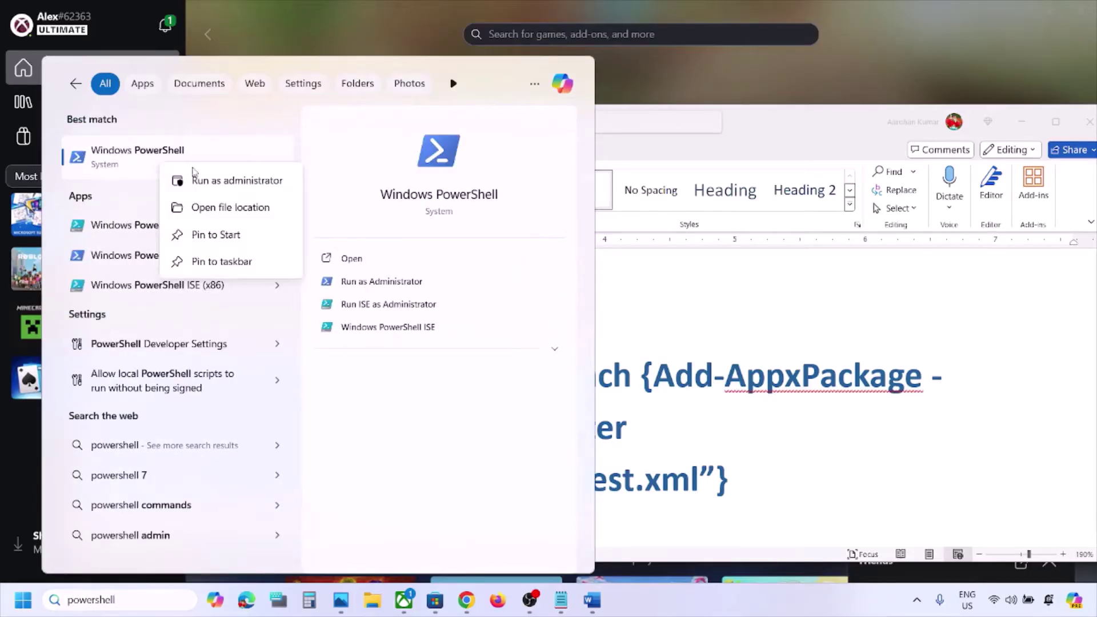
click(231, 182)
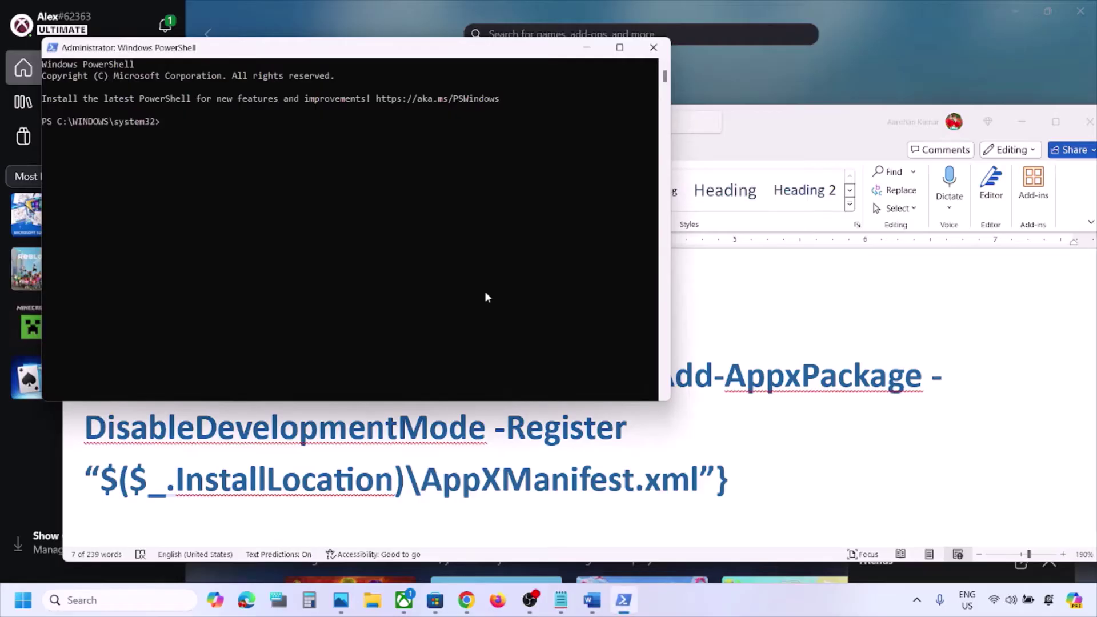
Paste and run the re-registration command, close PowerShell, and scroll the notes to Step 8
right_click(486, 296)
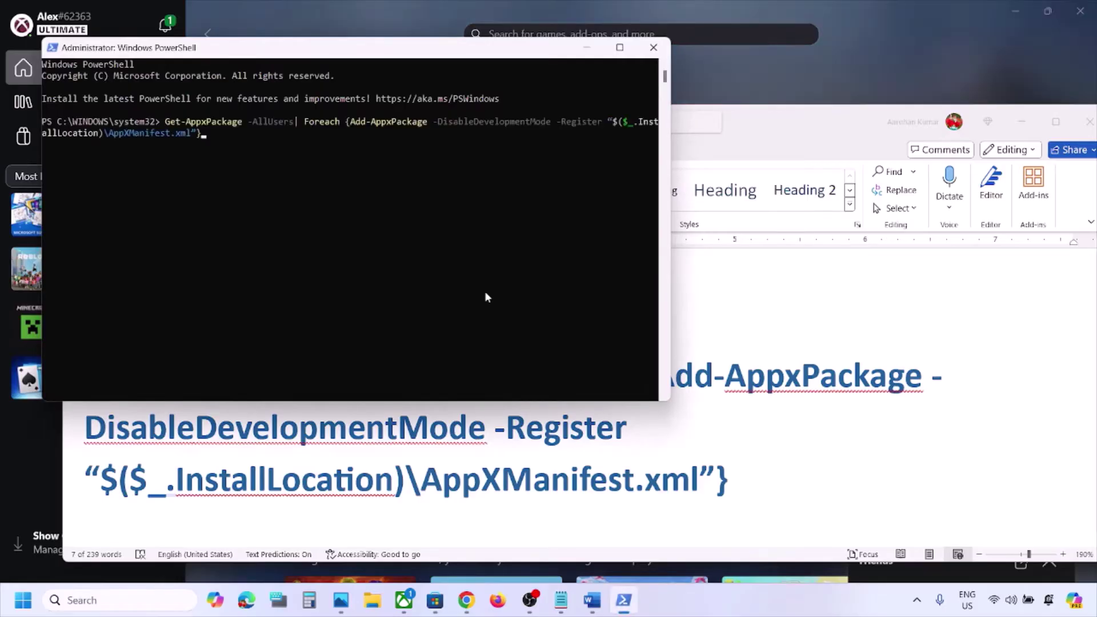
key(Return)
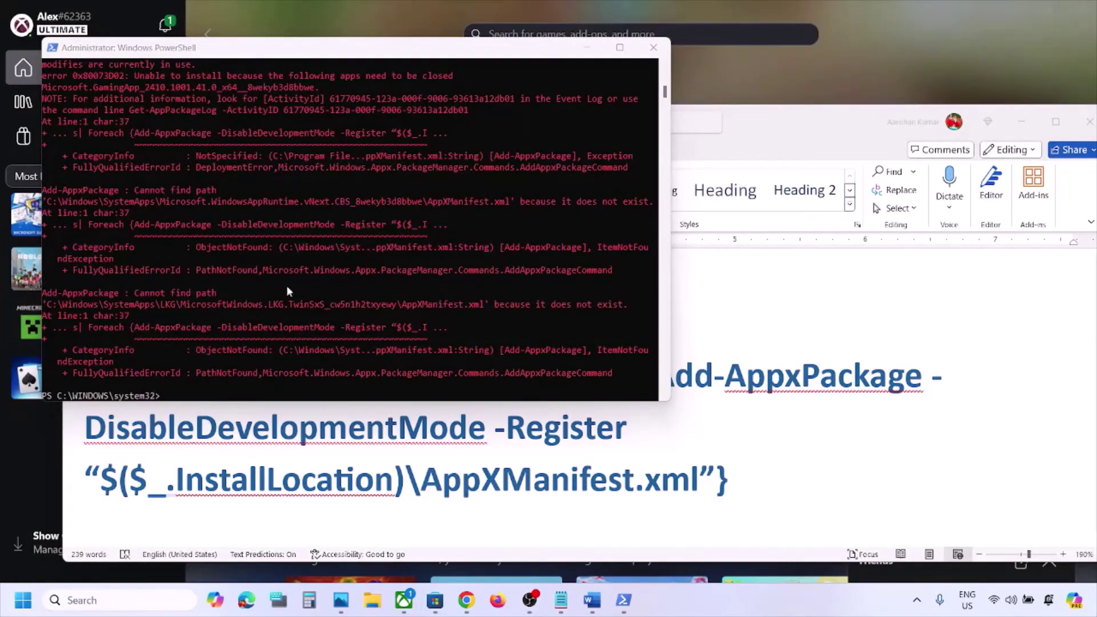
click(654, 48)
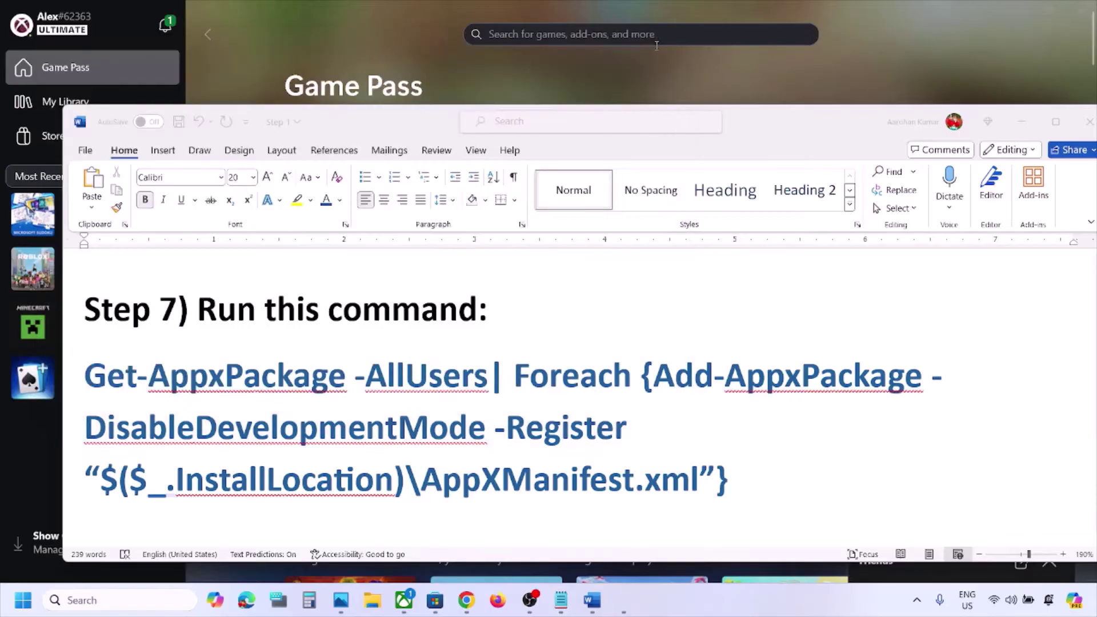
scroll(461, 392, down, 3)
scroll(461, 392, down, 3)
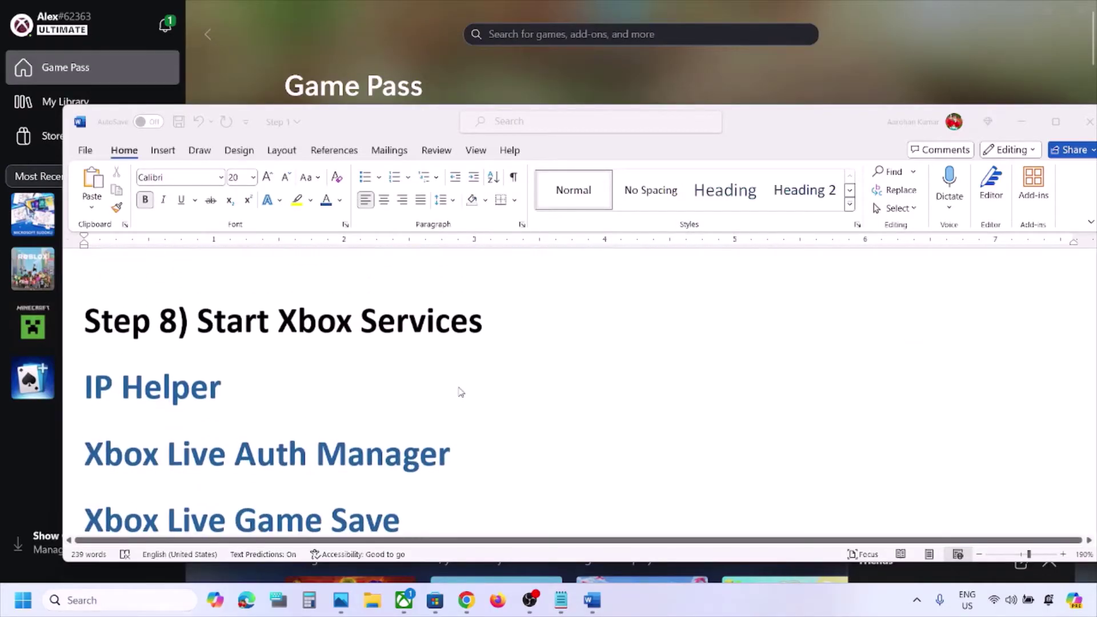